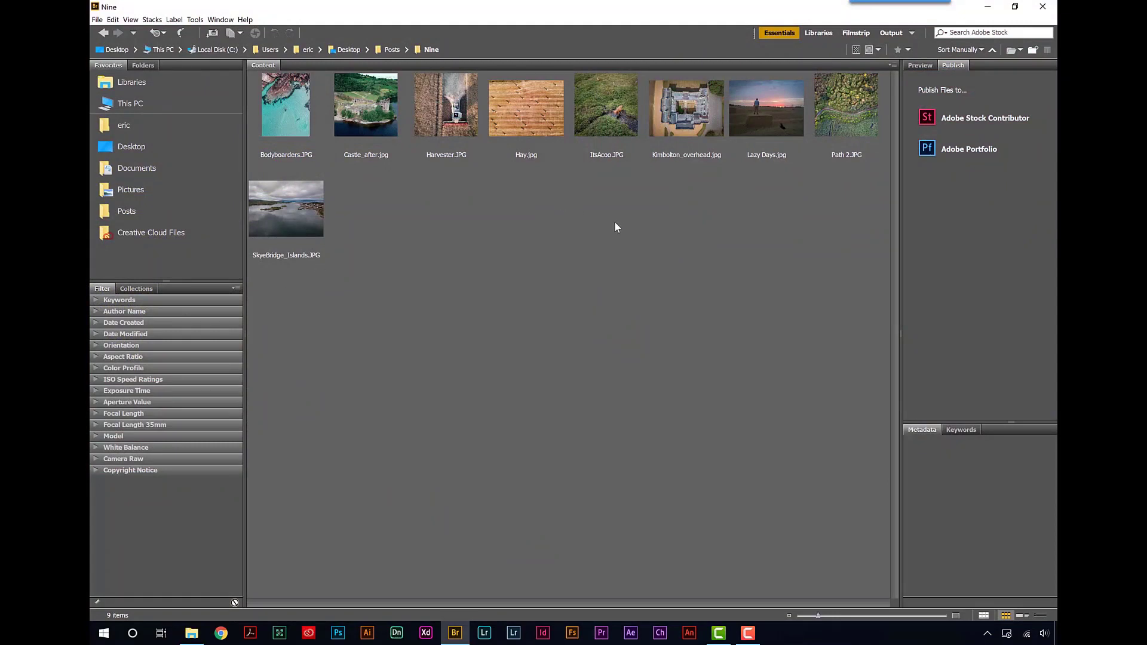
- Switch Bridge to the Output workspace and choose the Custom layout template
click(891, 33)
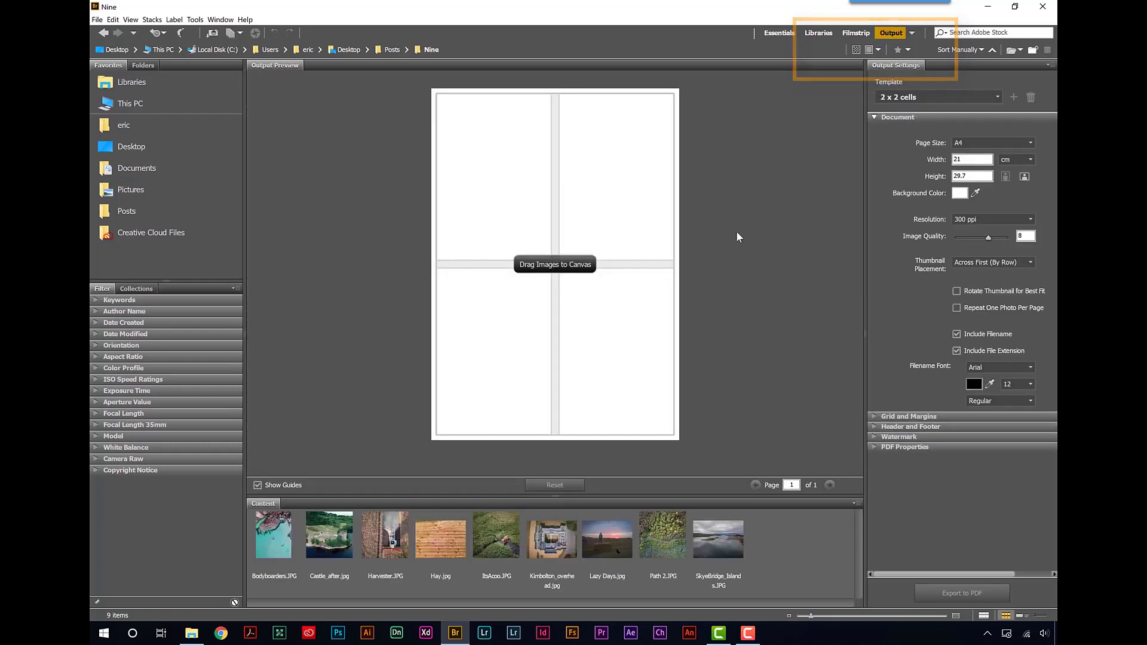
click(922, 97)
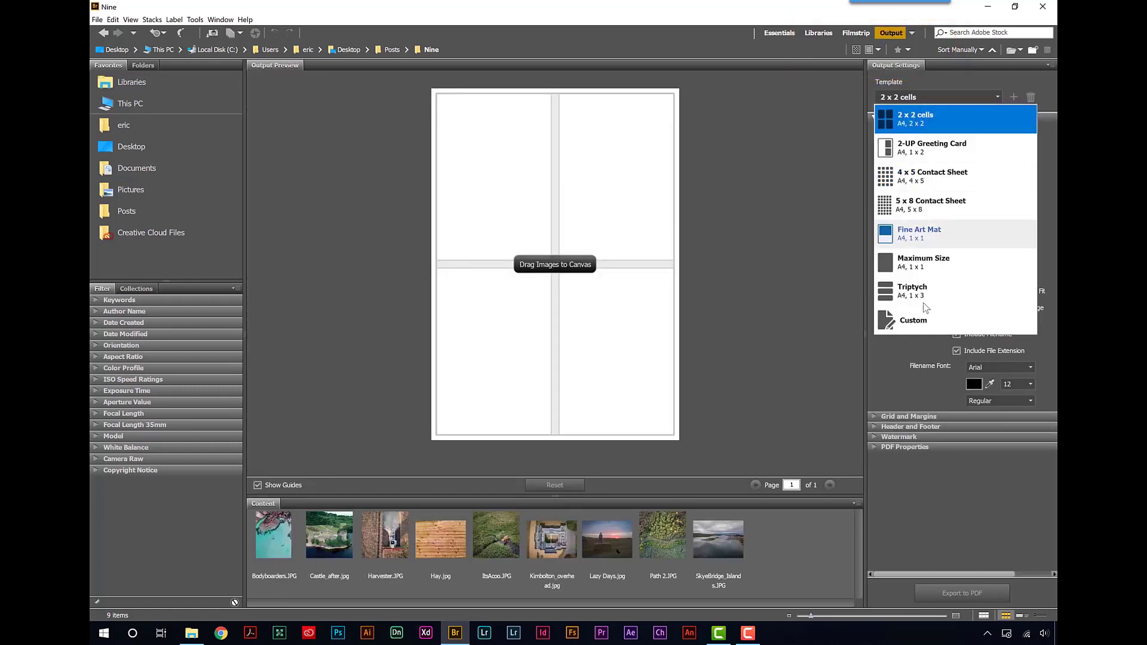
click(923, 321)
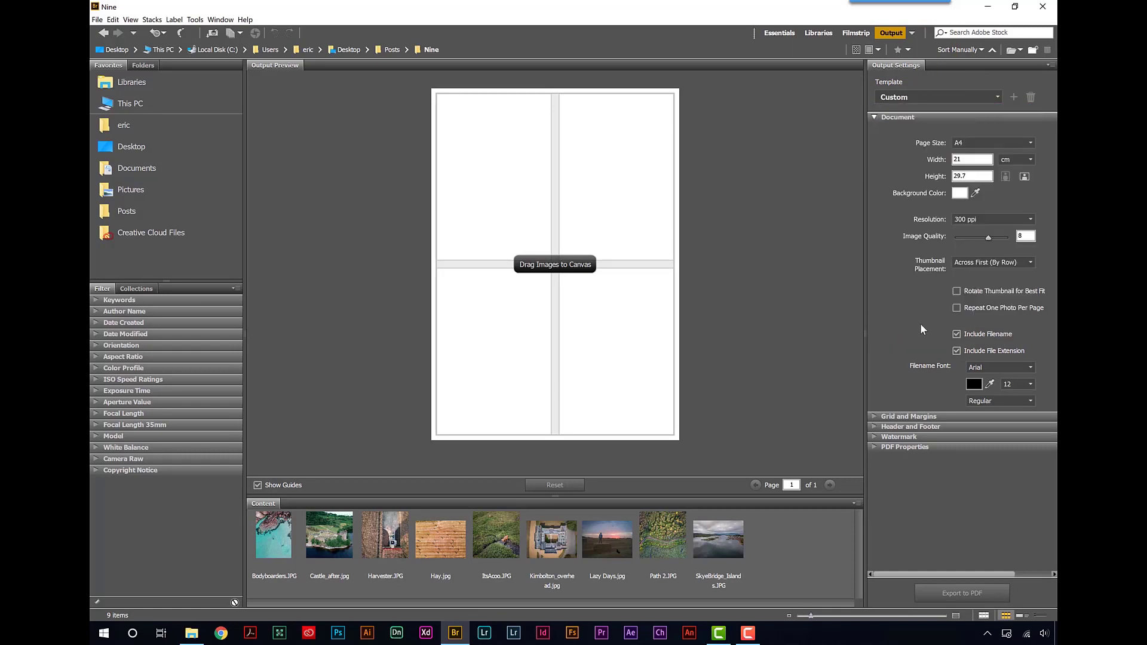
- Set the output page to 1080 × 1080 pixels
click(1015, 159)
click(1009, 170)
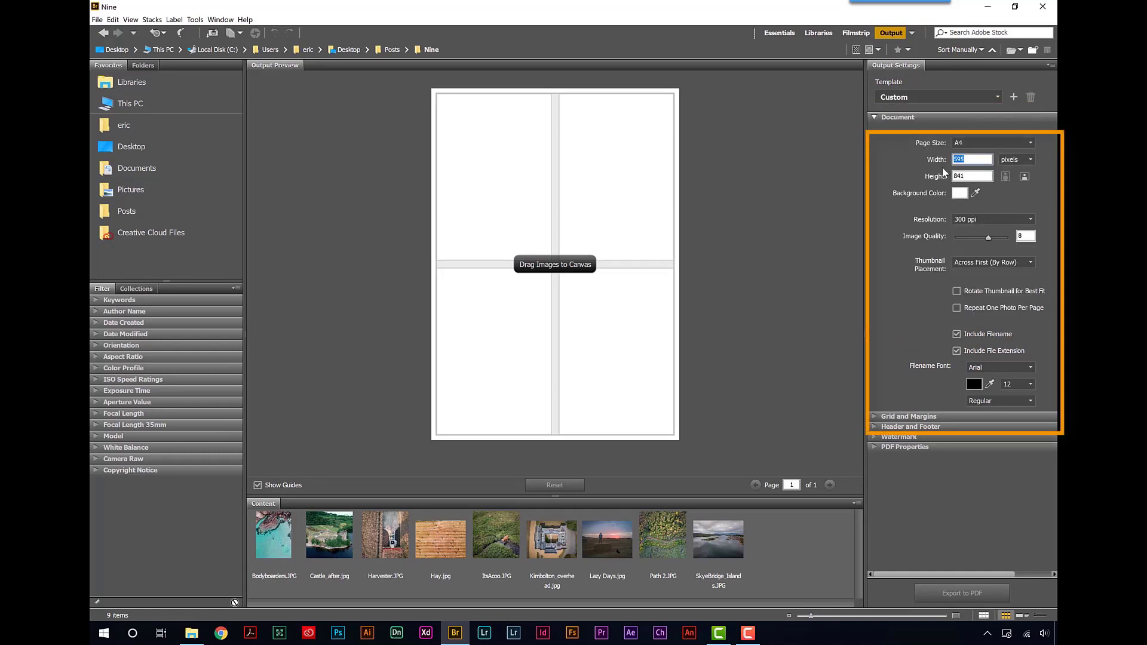
text(1080)
key(Tab)
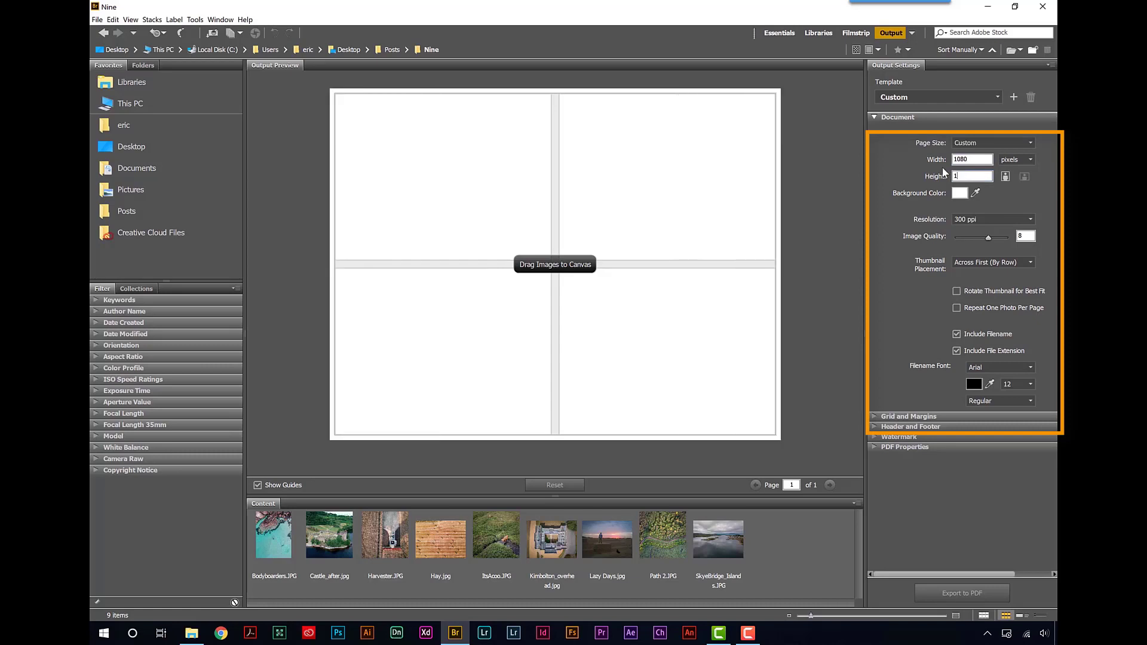
text(1080)
key(Tab)
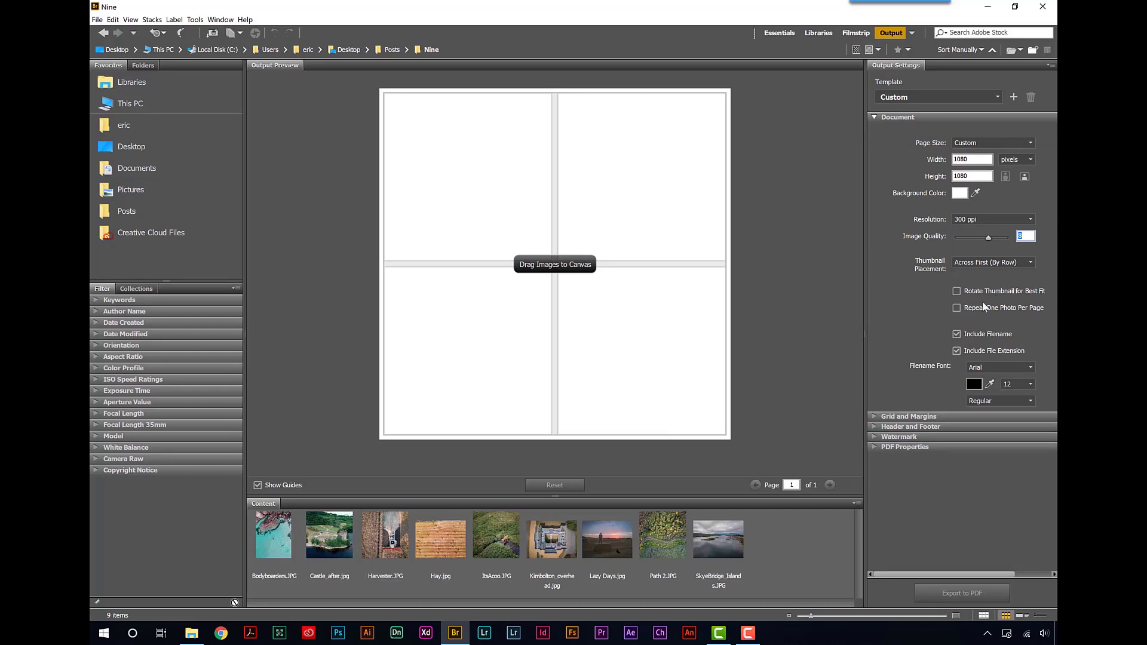
- Set the grid to 3 columns and select all nine photo thumbnails
click(890, 417)
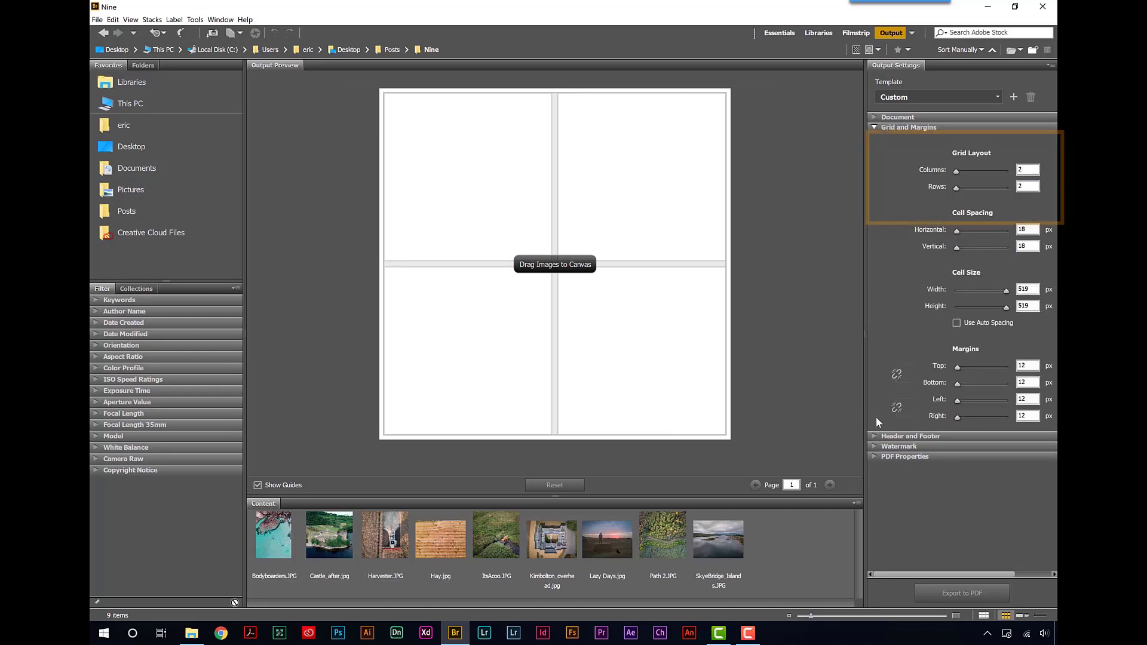
text(3)
click(1029, 188)
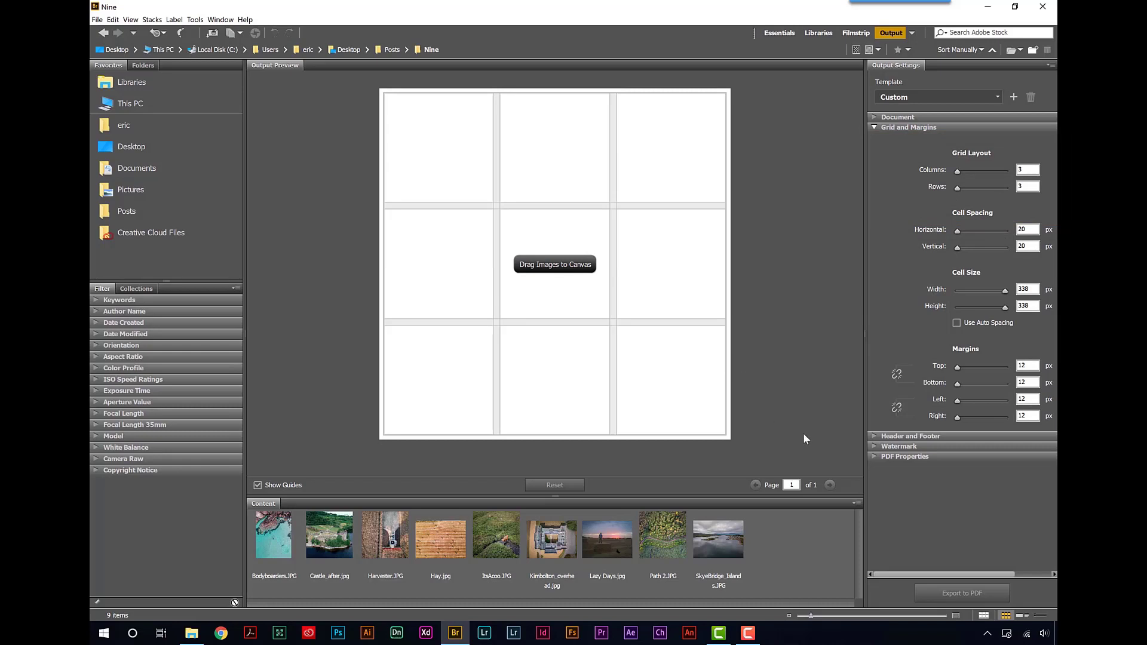
drag(770, 536, 270, 571)
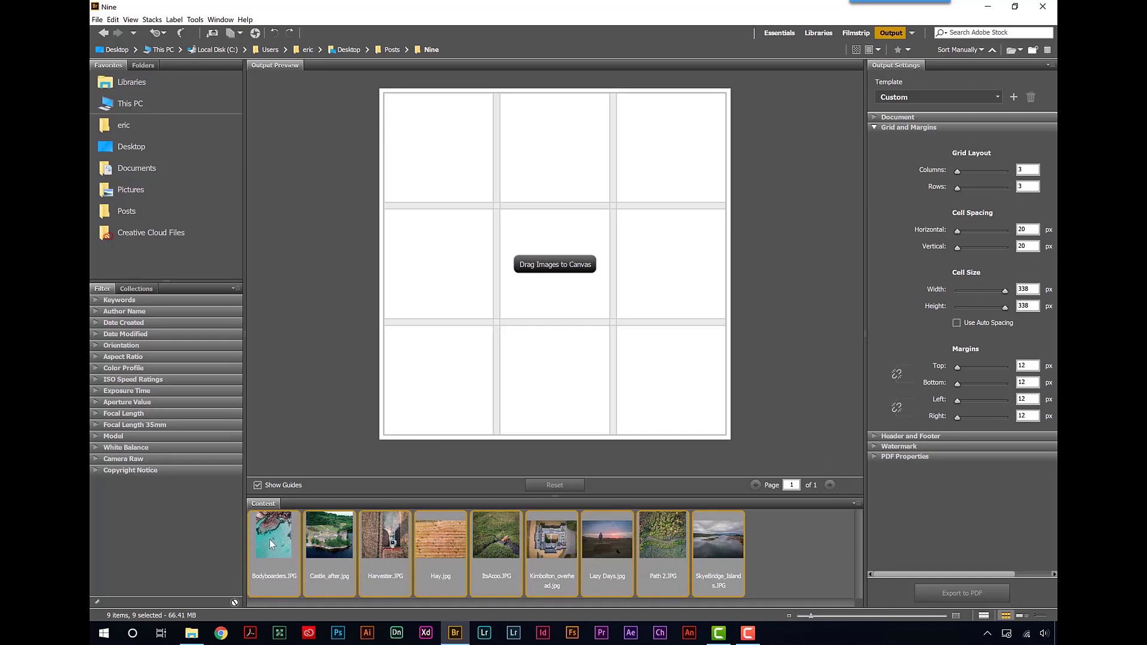
- Drag the nine selected thumbnails onto the Output Preview to fill the 3 × 3 cells
drag(270, 539, 478, 269)
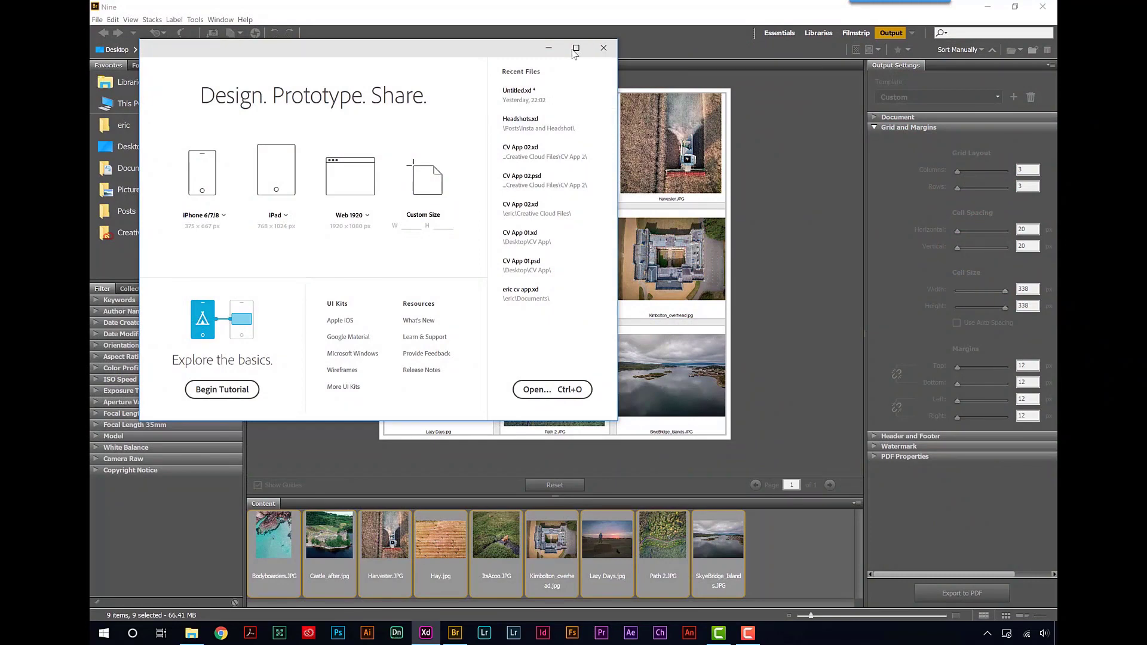
- Maximize the Adobe XD start window to full screen
click(575, 48)
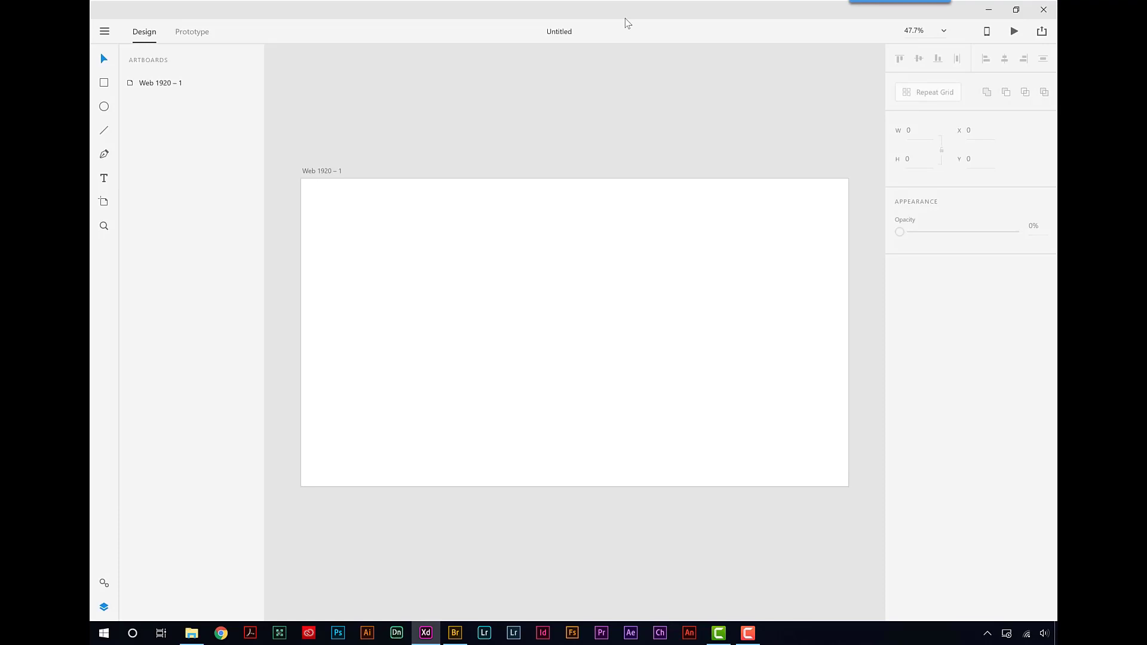
- Rename the Web 1920 – 1 artboard to 'Insta 9'
key(ctrl+a)
double_click(316, 172)
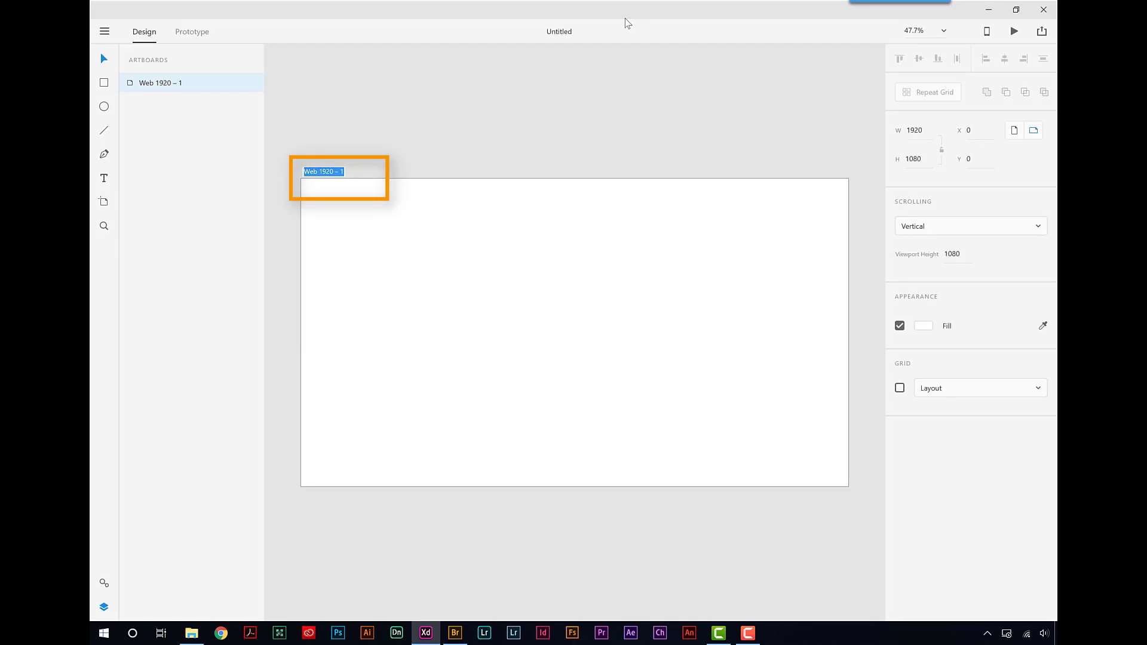
text(Insta 9)
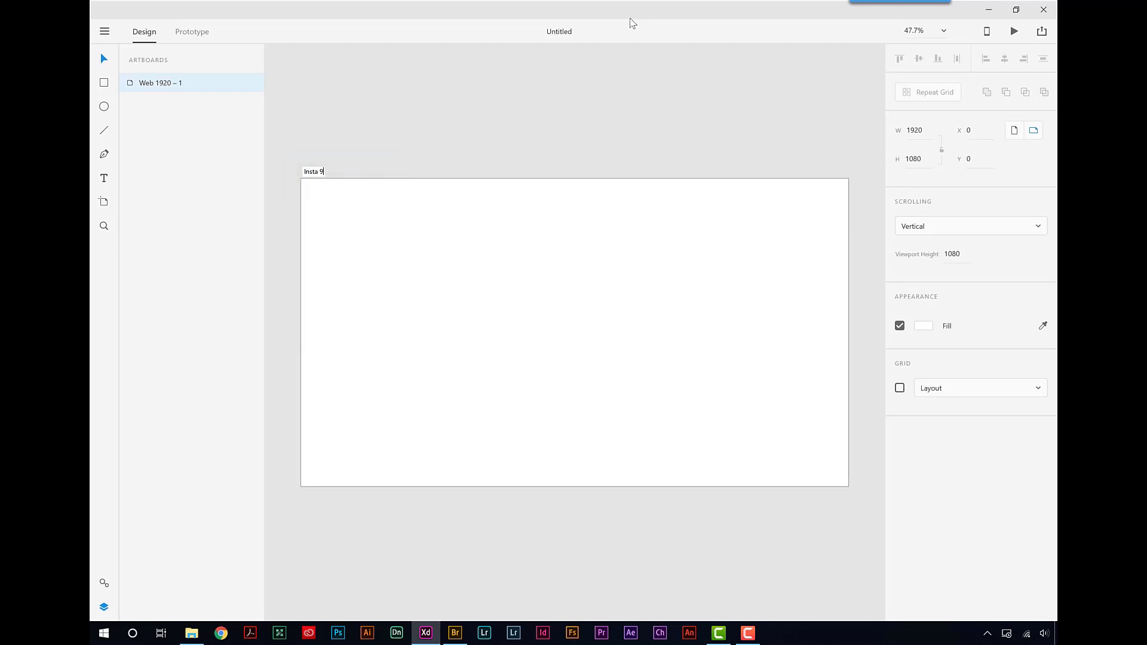
key(Tab)
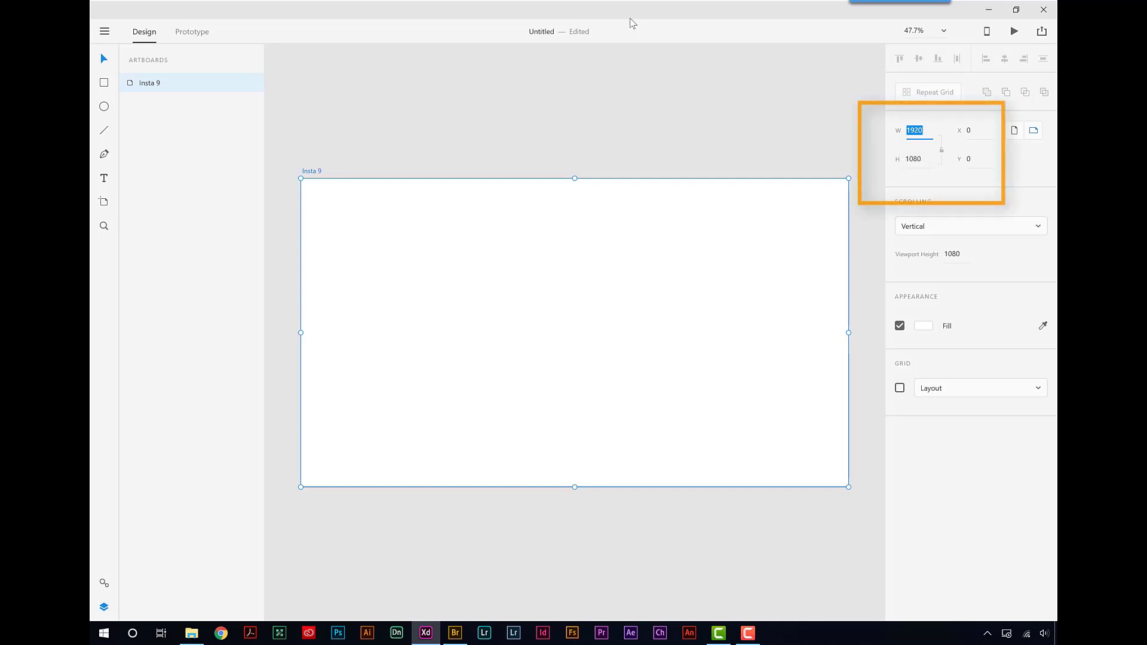
- Resize the artboard to 1080 × 1080 and fit it in the view
text(1080)
key(Tab)
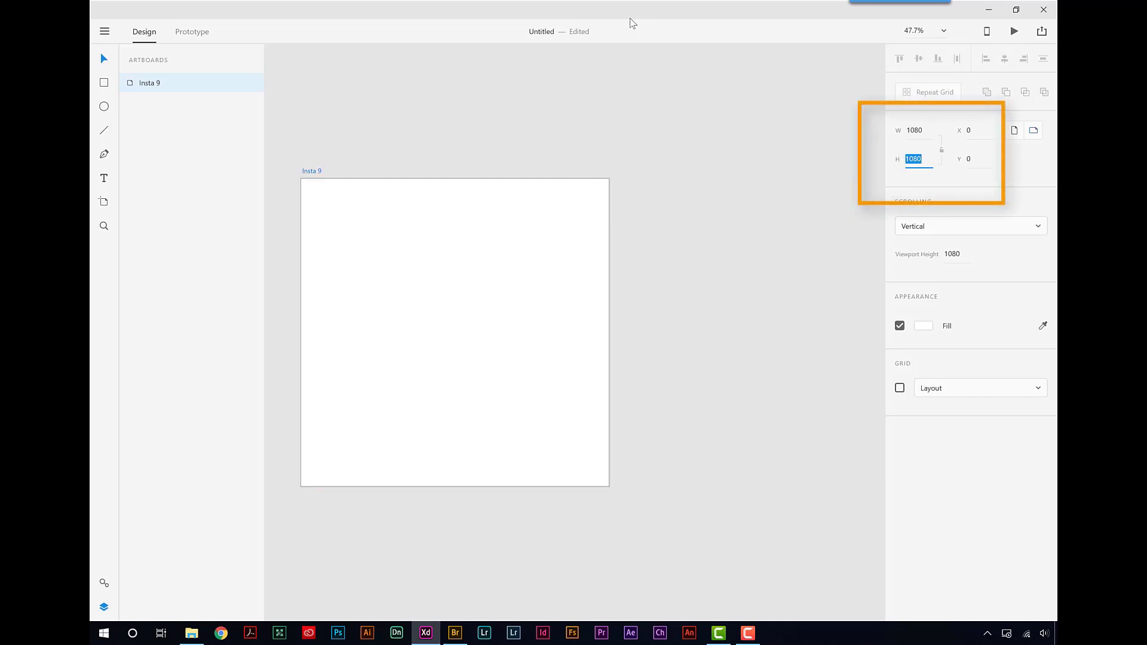
key(Return)
key(ctrl+0)
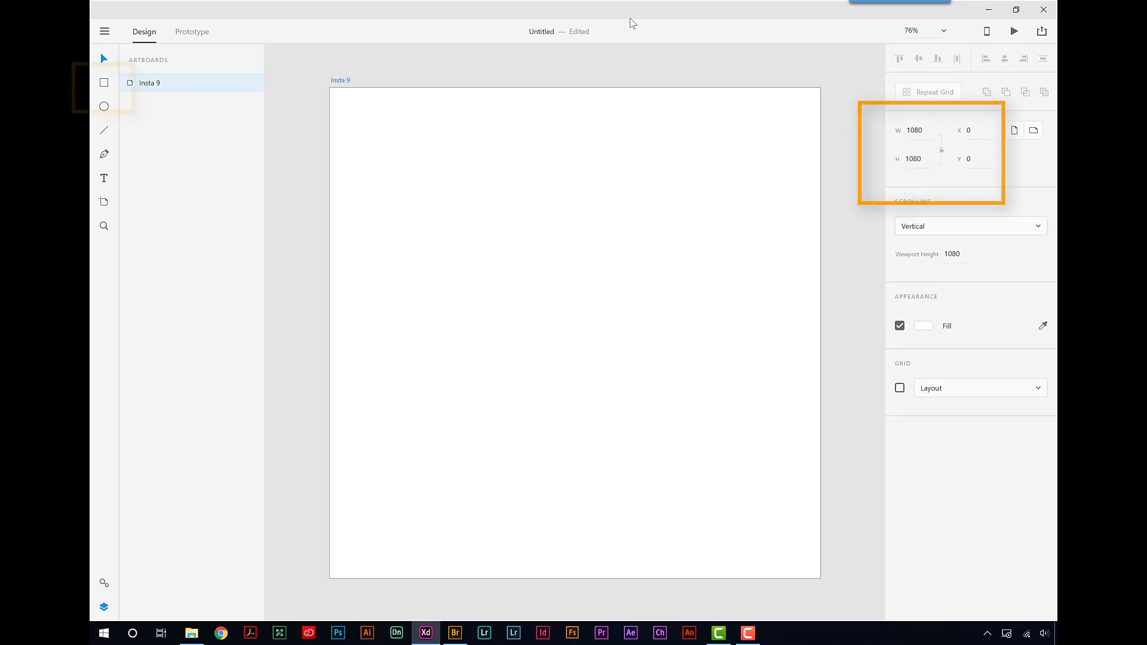
right_click(630, 20)
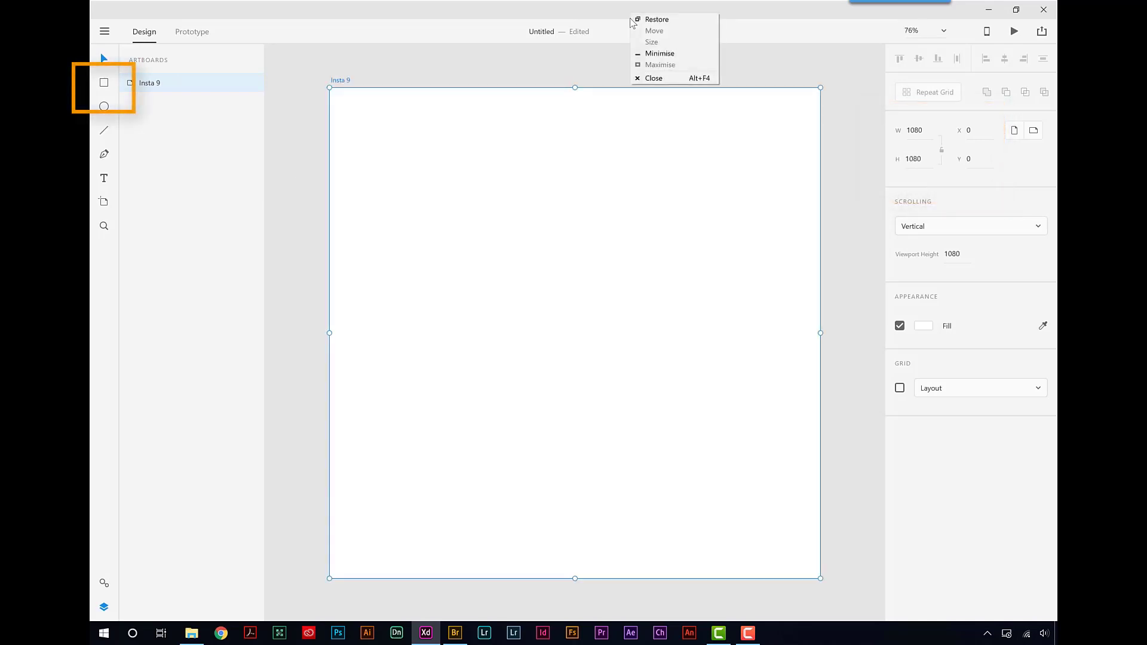
- Draw a 312 × 312 square at the top-left corner of Insta 9
key(Escape)
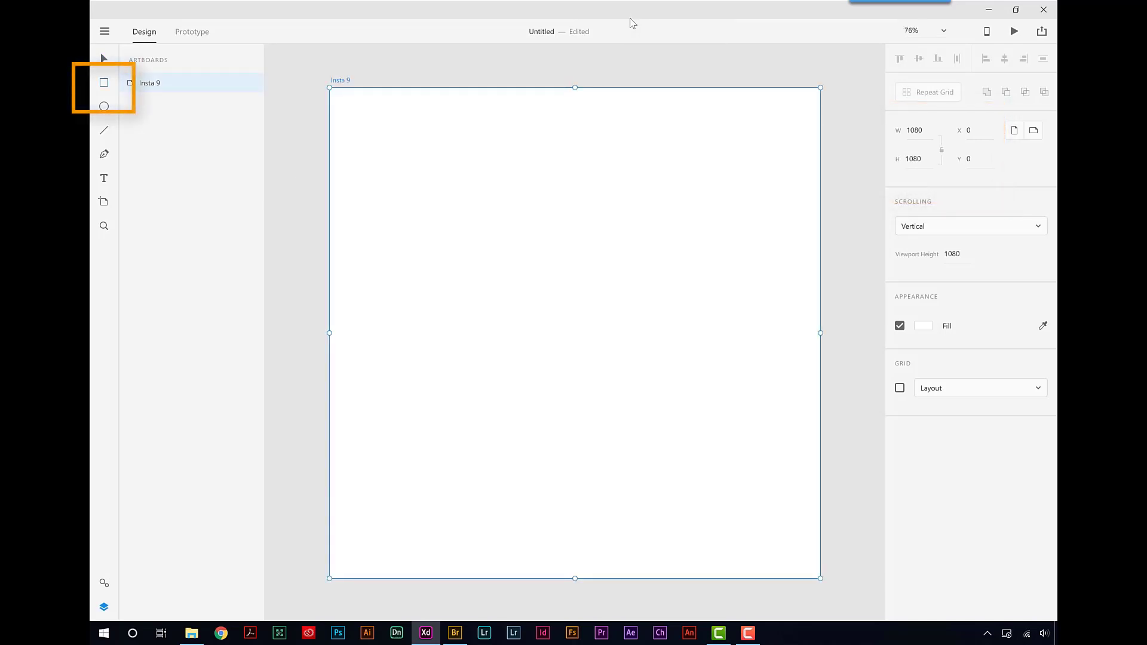
key(r)
drag(346, 107, 488, 249)
key(shift)
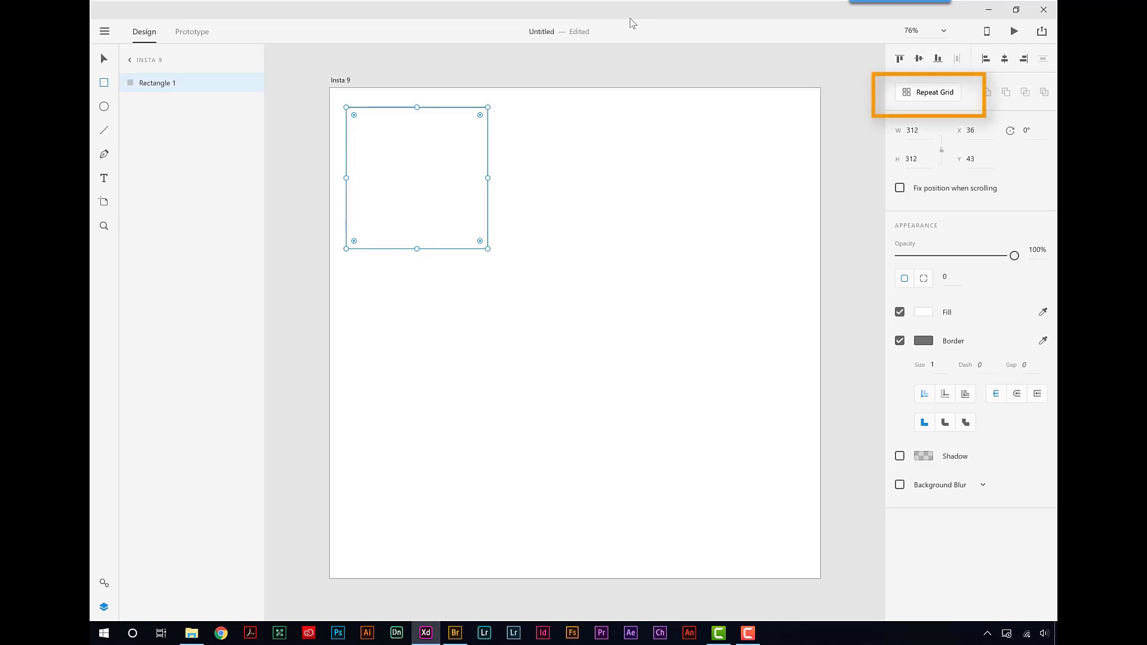
- Turn the square into a Repeat Grid of three columns and three rows
key(ctrl+r)
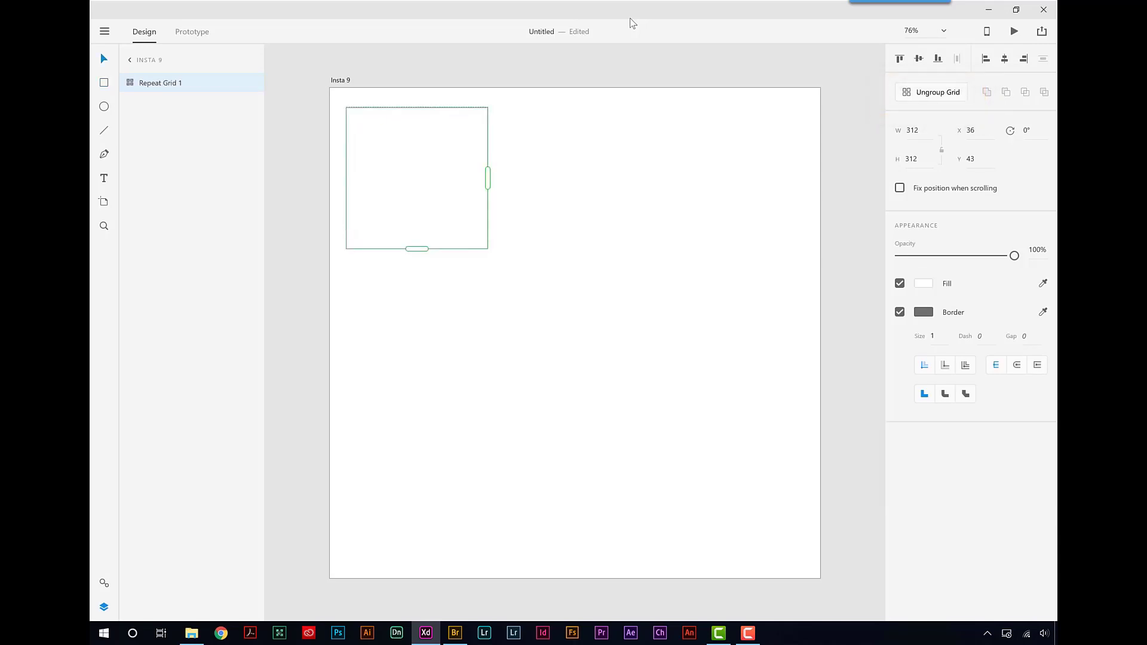
drag(487, 178, 775, 178)
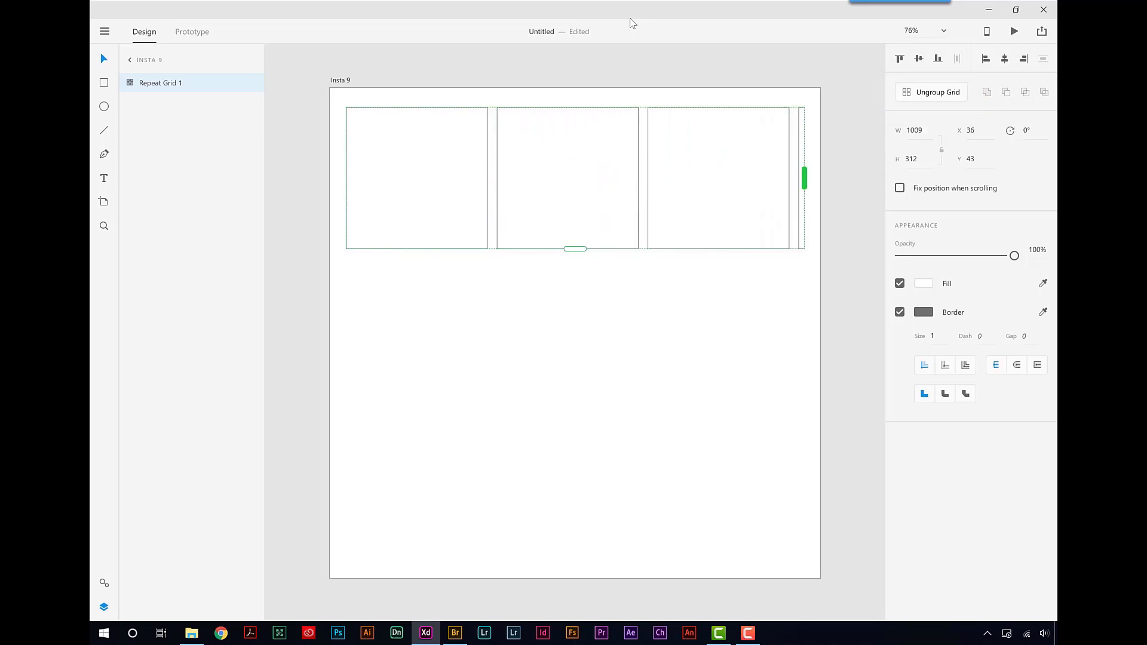
mouse_move(803, 178)
mouse_down()
mouse_move(848, 178)
mouse_move(793, 178)
mouse_up()
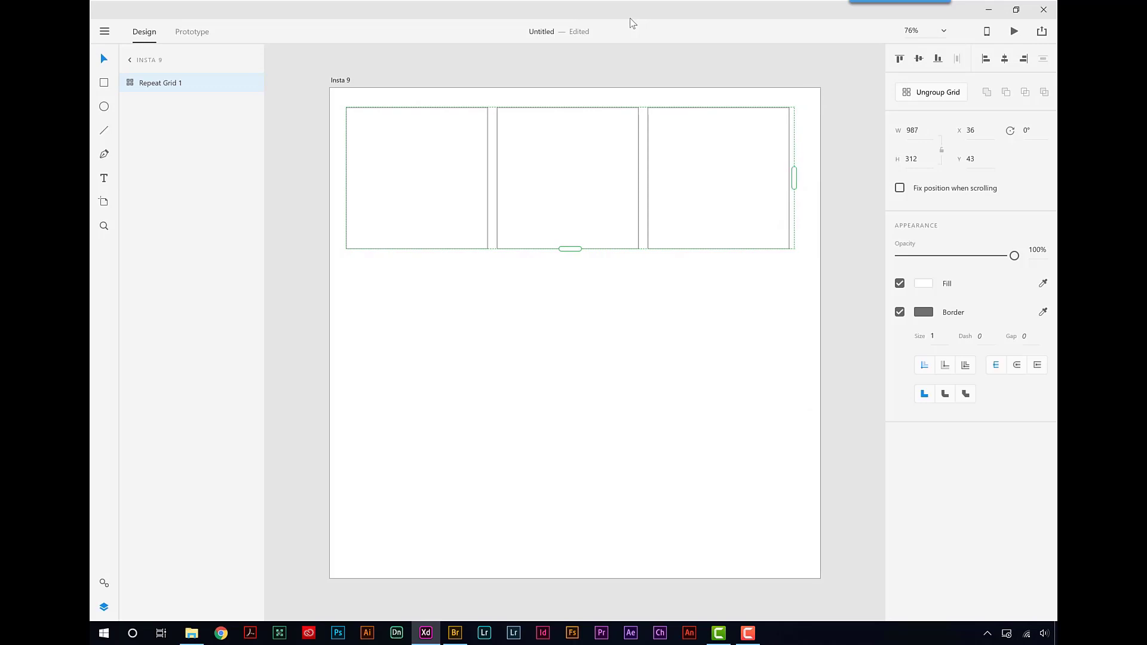
drag(570, 249, 570, 555)
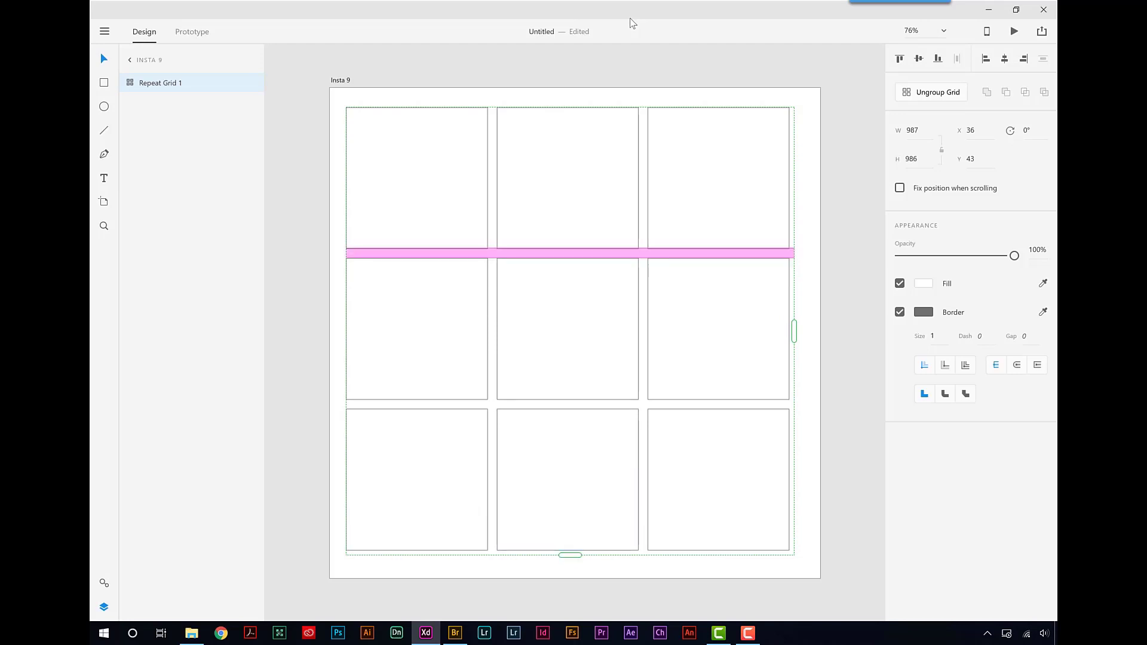
- Nudge the grid down and right, then widen its row and column gaps
key(Down)
key(Down)
key(Down)
key(Down)
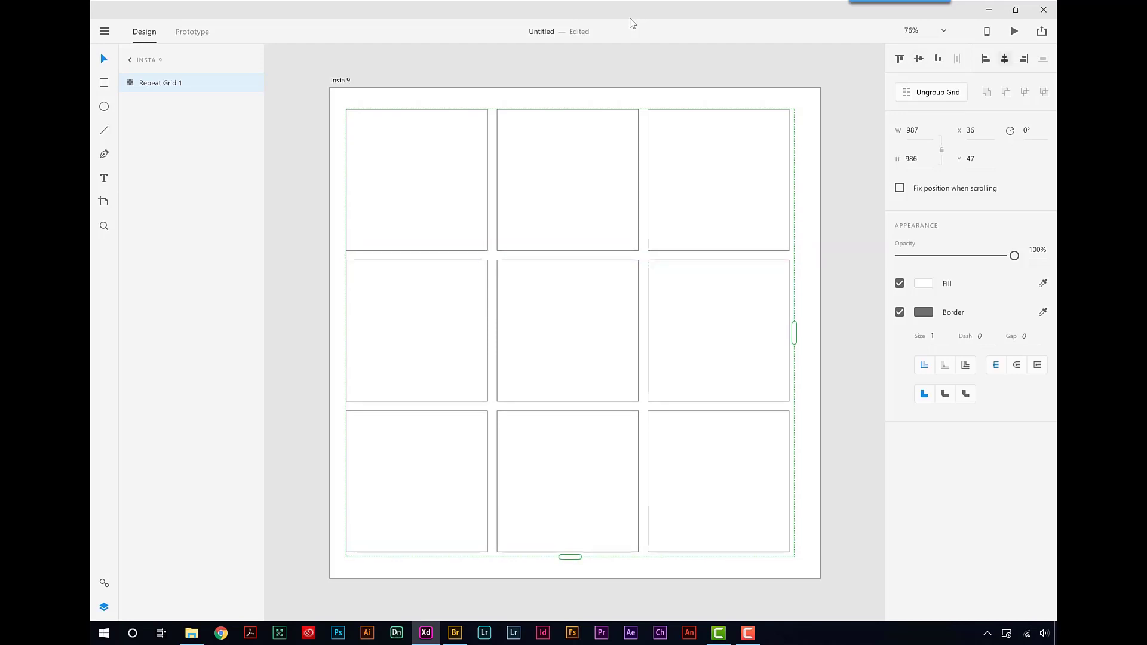
key(Right)
key(Right)
key(Right)
key(Right)
key(Right)
key(Right)
key(Right)
key(Right)
key(Right)
key(Right)
key(Right)
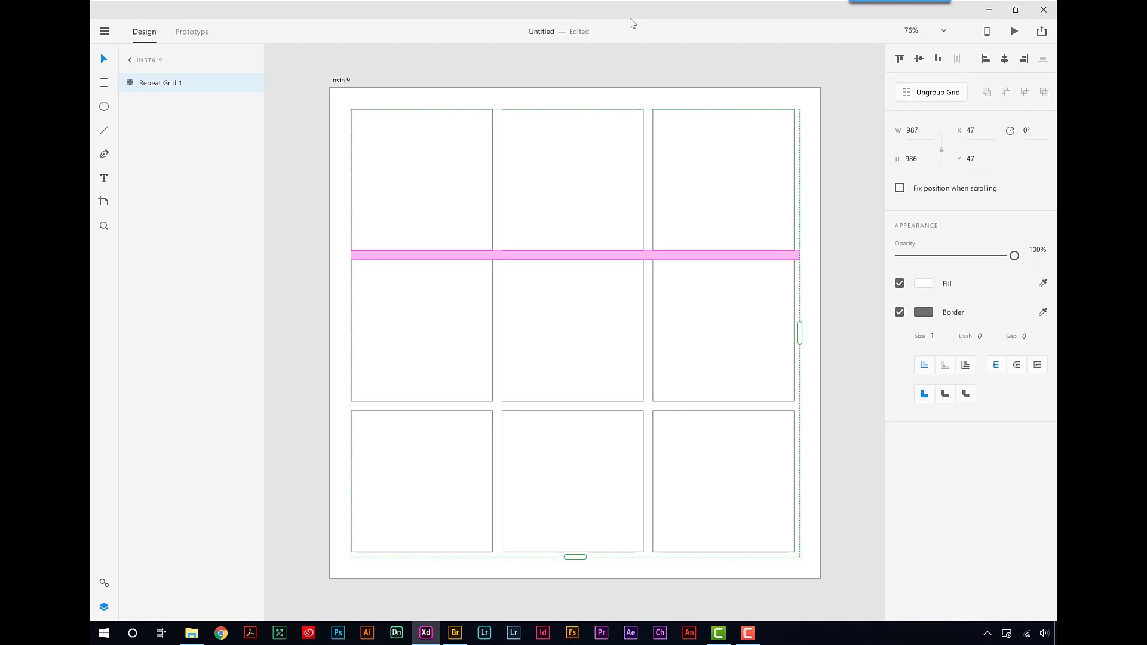
mouse_move(575, 255)
mouse_down()
mouse_move(574, 277)
mouse_move(574, 261)
mouse_up()
drag(497, 334, 498, 335)
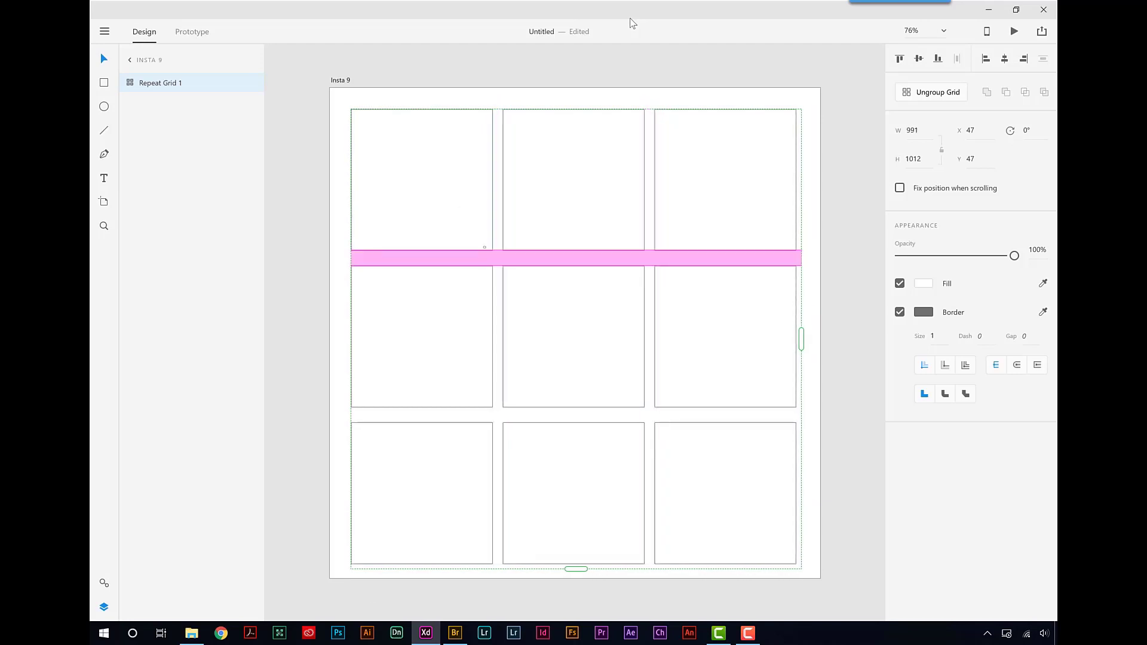
- Resize the grid's boxes to equal 307 × 307 squares
double_click(486, 245)
mouse_move(492, 250)
mouse_down()
mouse_move(501, 261)
mouse_move(461, 217)
mouse_move(497, 245)
mouse_up()
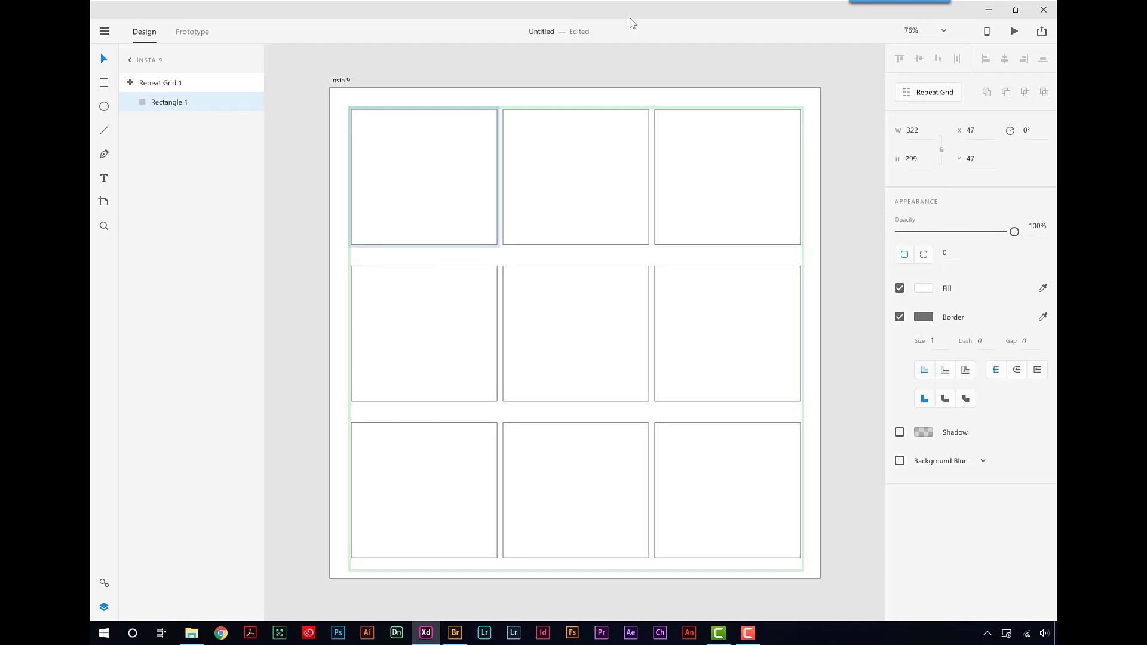
drag(497, 245, 493, 251)
key(Escape)
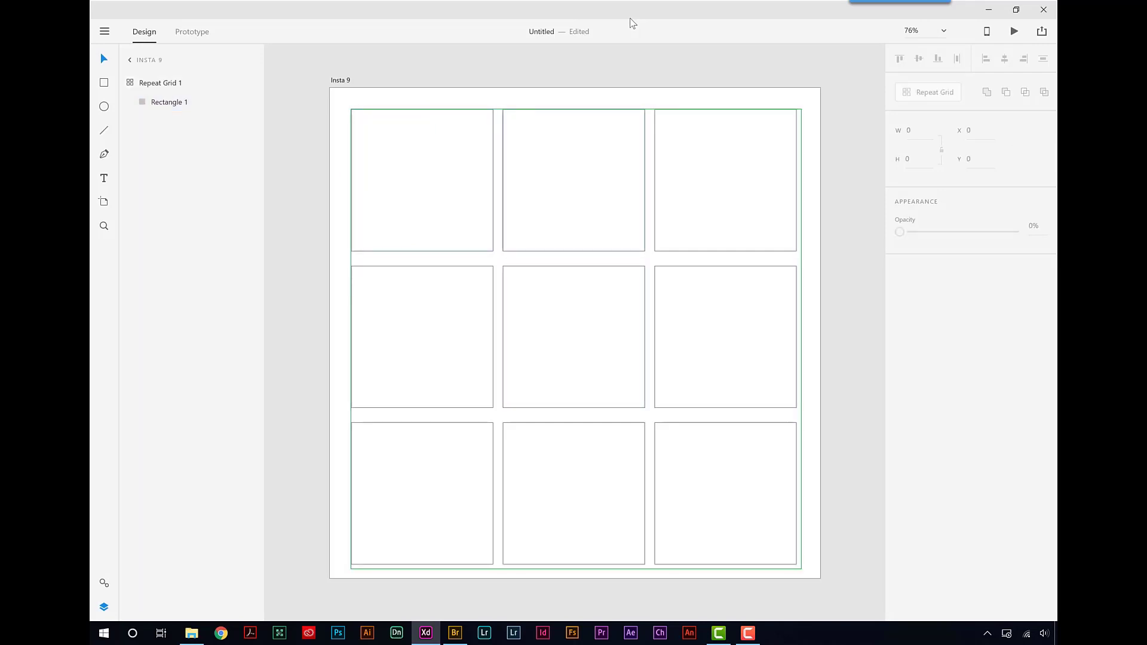
- Widen the column gaps and centre the grid on the Insta 9 artboard
key(Escape)
drag(497, 337, 506, 337)
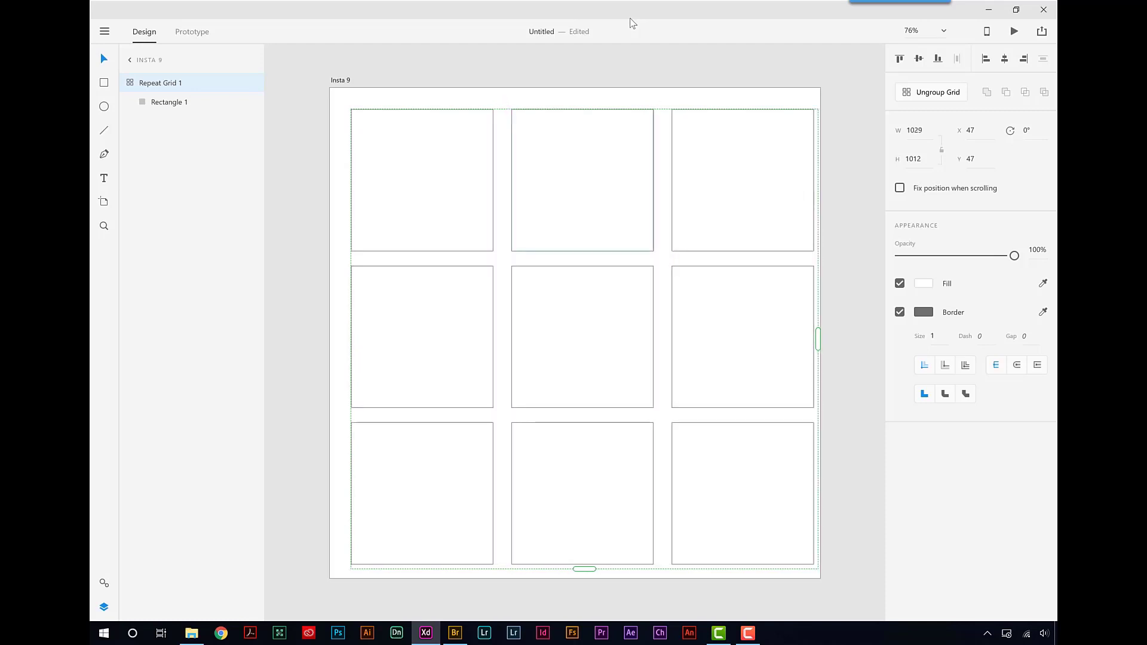
key(shift+c)
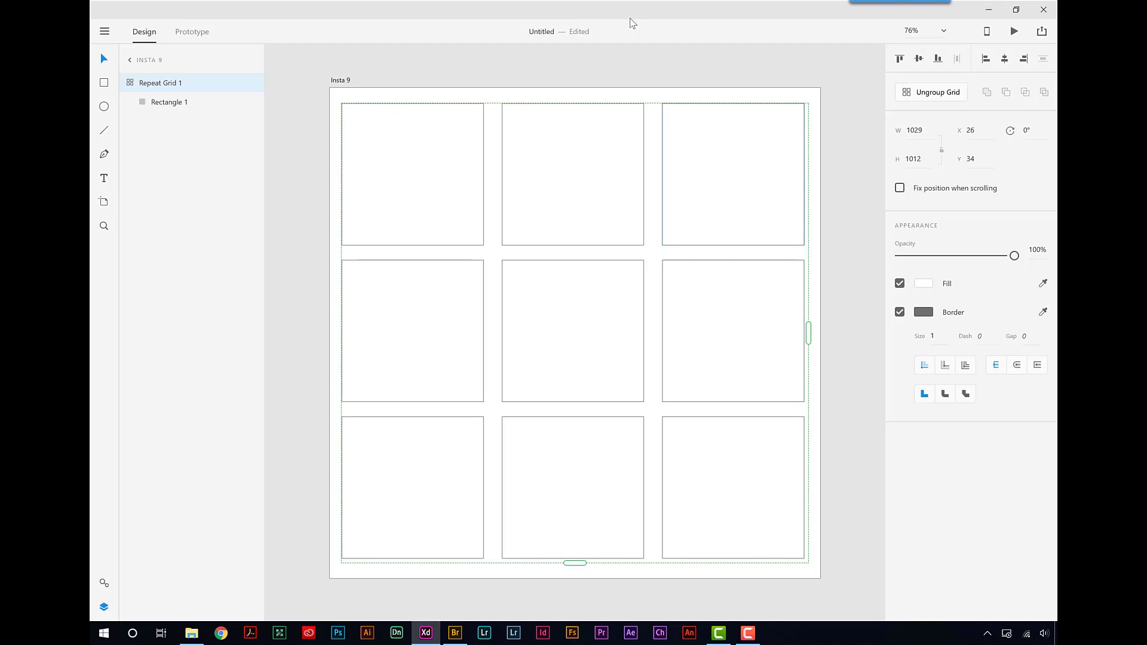
- Drag the nine selected photos from Bridge onto the first cell of the XD grid
click(458, 632)
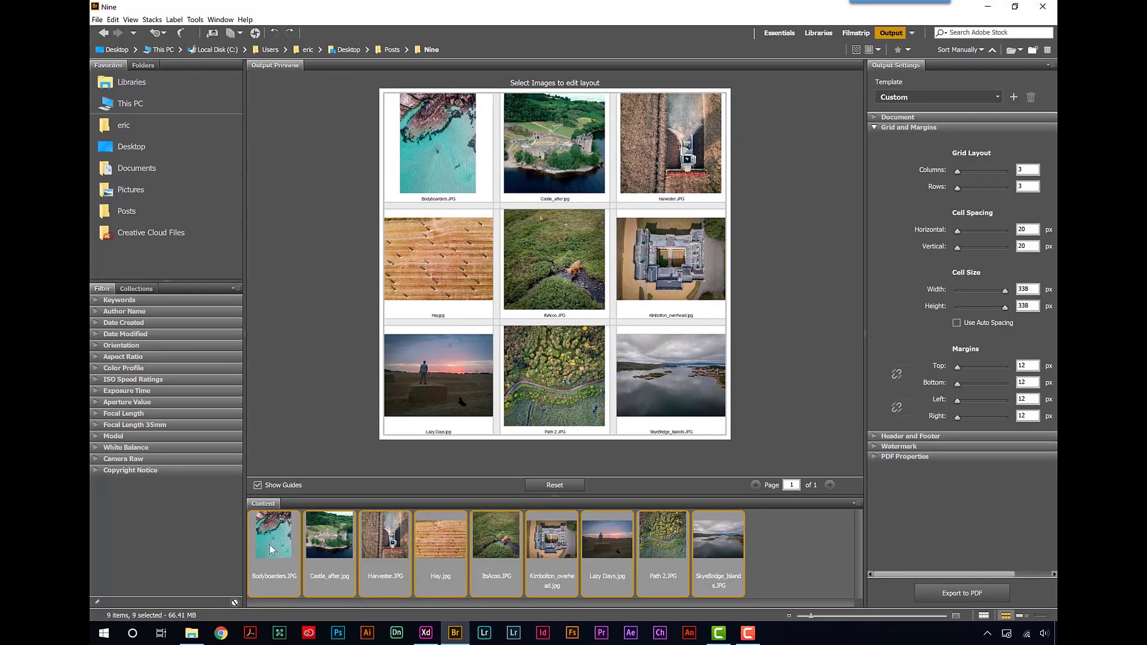
drag(270, 544, 433, 243)
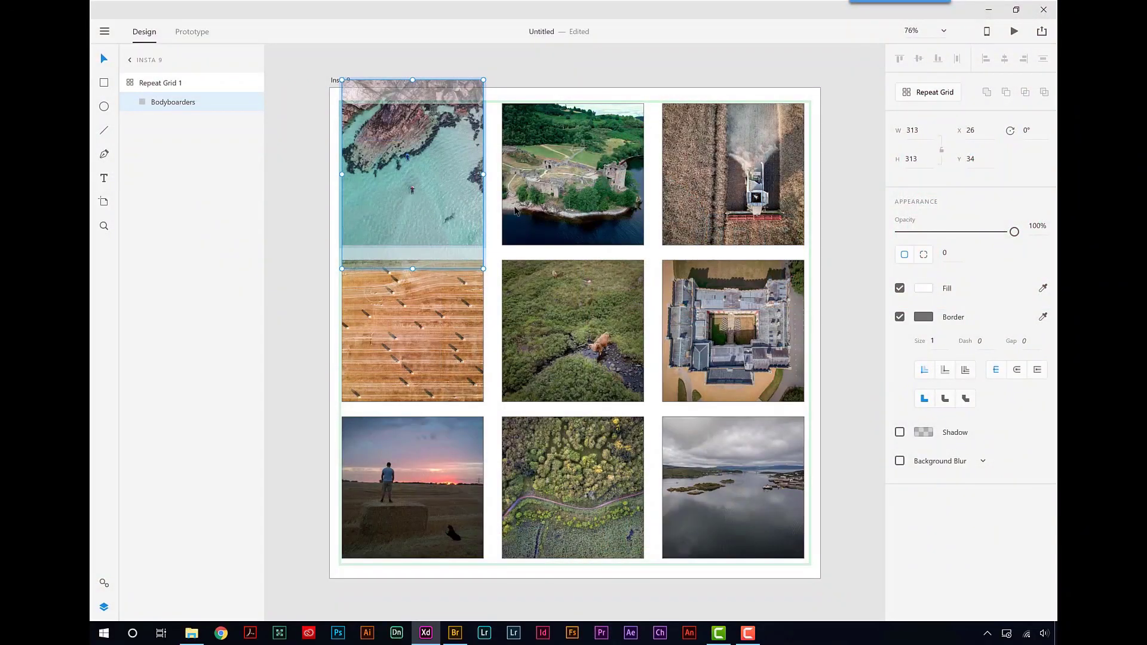
- Shift the Bodyboarders photo down and enlarge the highland cow photo in its cell
drag(412, 190, 412, 214)
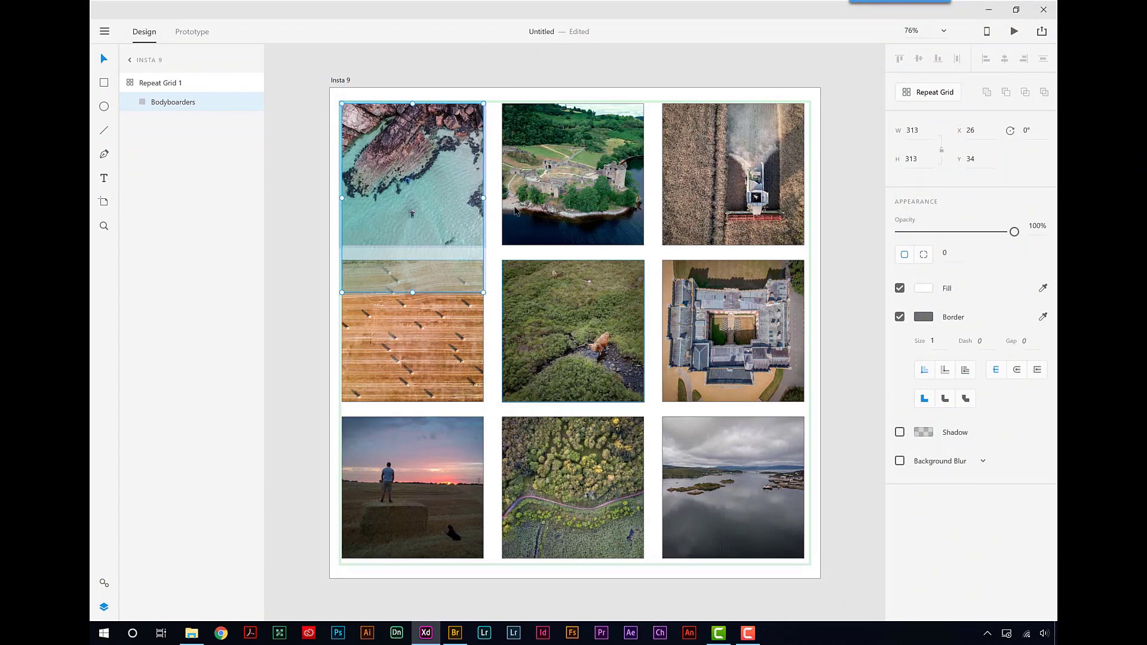
click(571, 331)
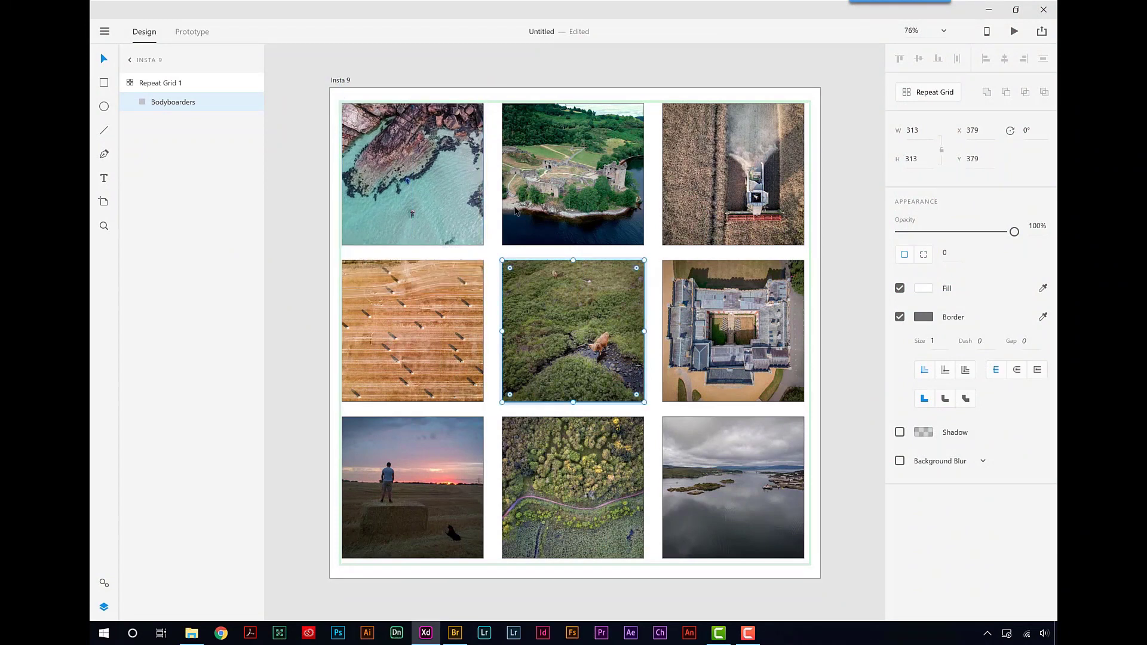
double_click(576, 364)
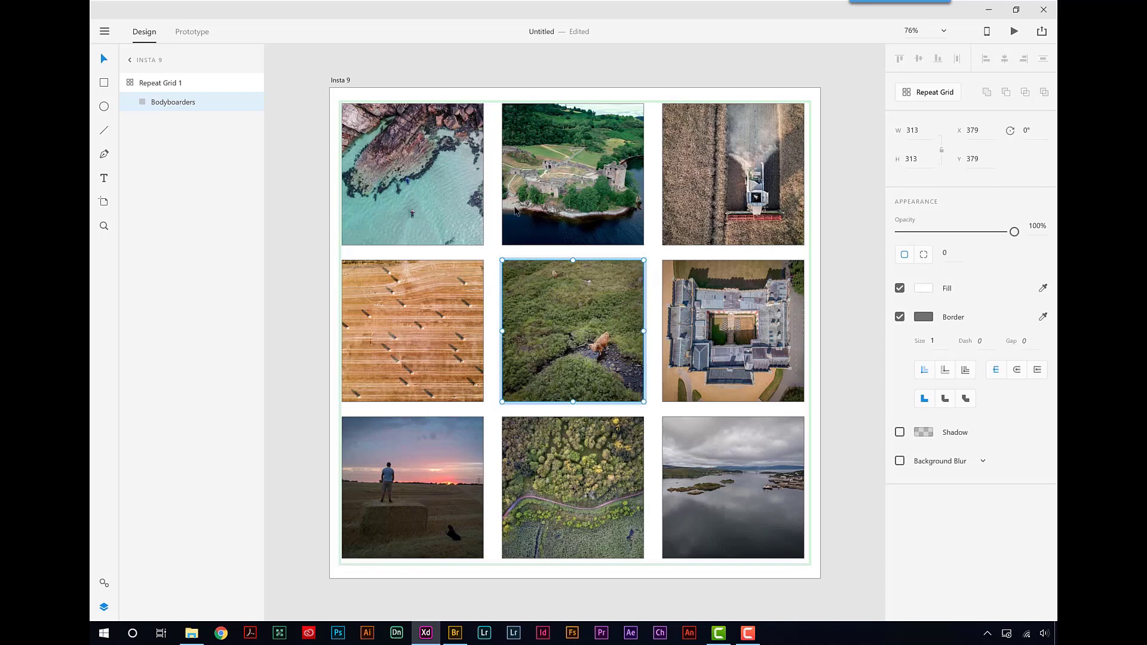
drag(643, 401, 708, 466)
drag(633, 382, 586, 350)
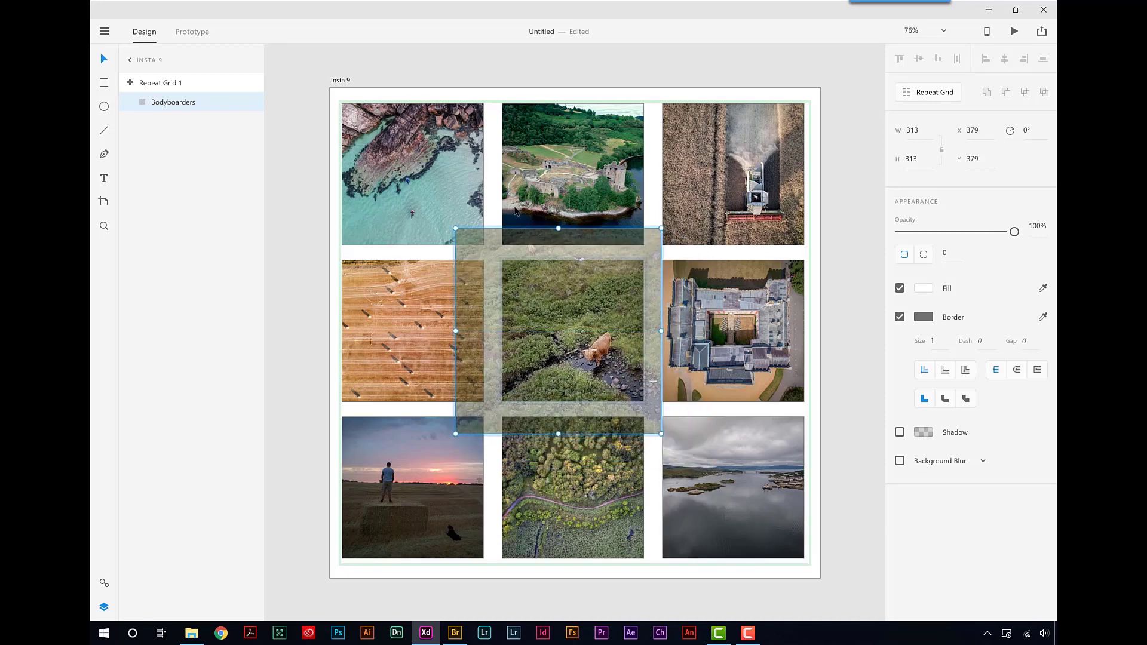
key(Escape)
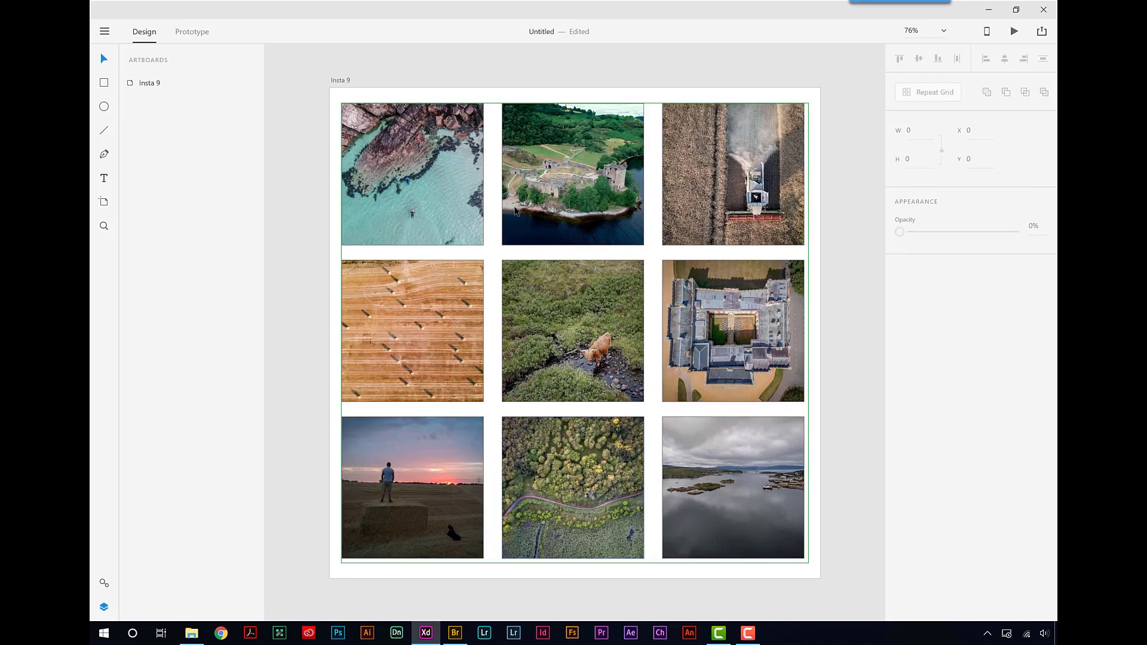
- Shift the lake and sunset photos left within their cells
double_click(739, 504)
double_click(740, 504)
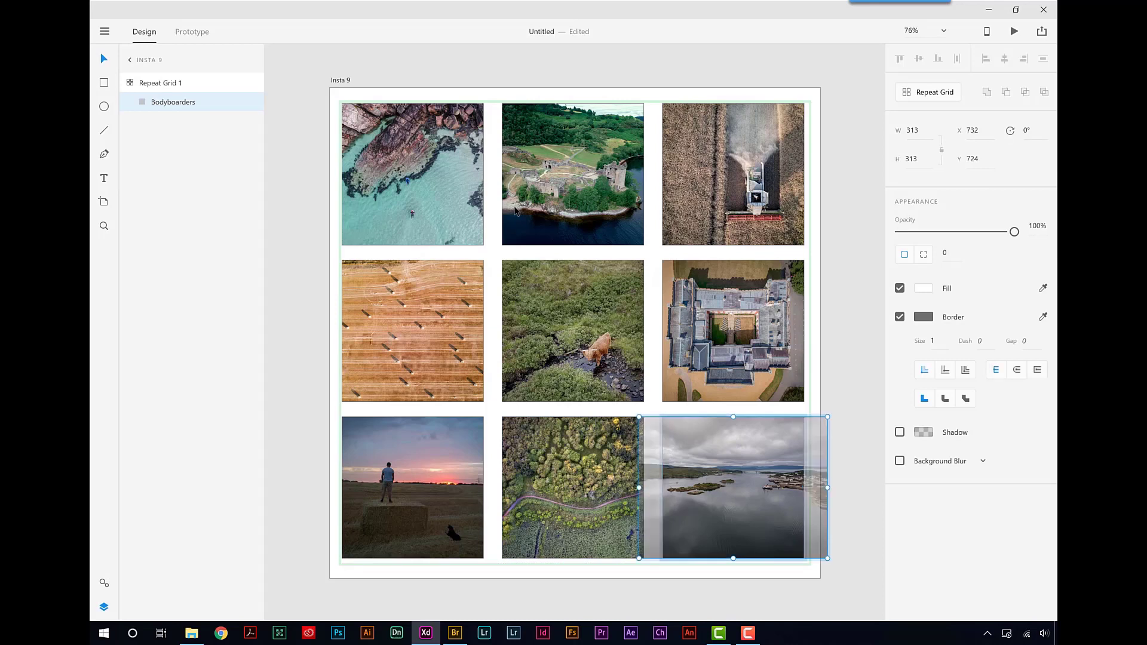
key(shift+Left)
key(shift+Left)
drag(735, 496, 731, 495)
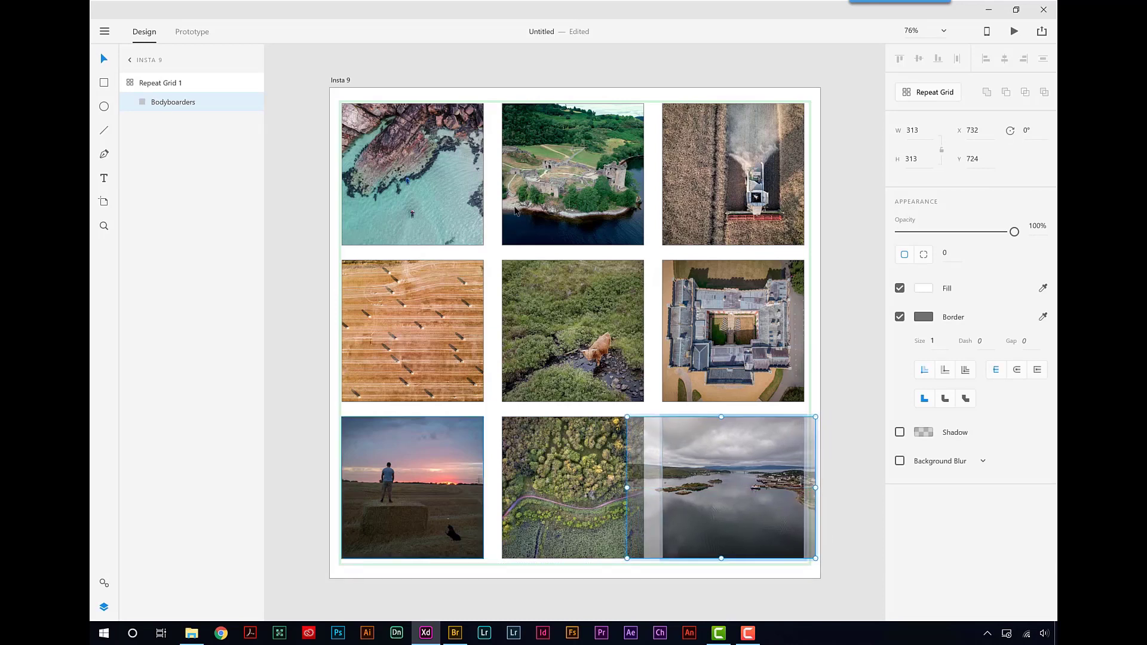
click(413, 488)
double_click(412, 488)
key(shift+Left)
key(shift+Left)
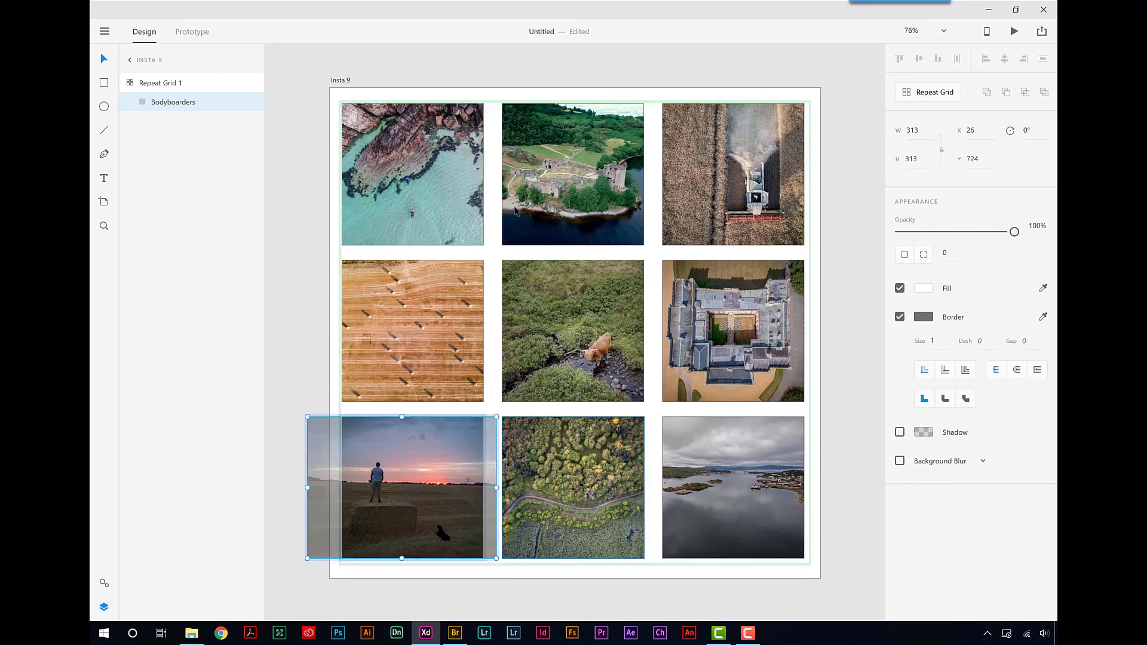
key(Tab)
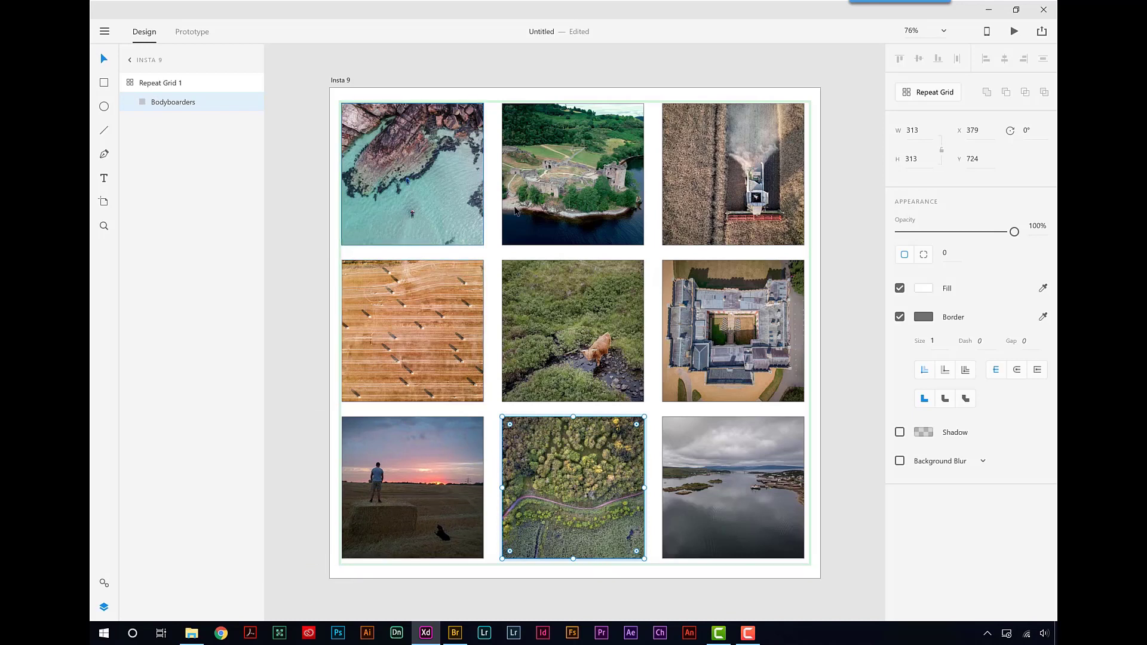
- Drag the top-left photo's corner handle to give all nine grid photos a 20 corner radius
key(Tab)
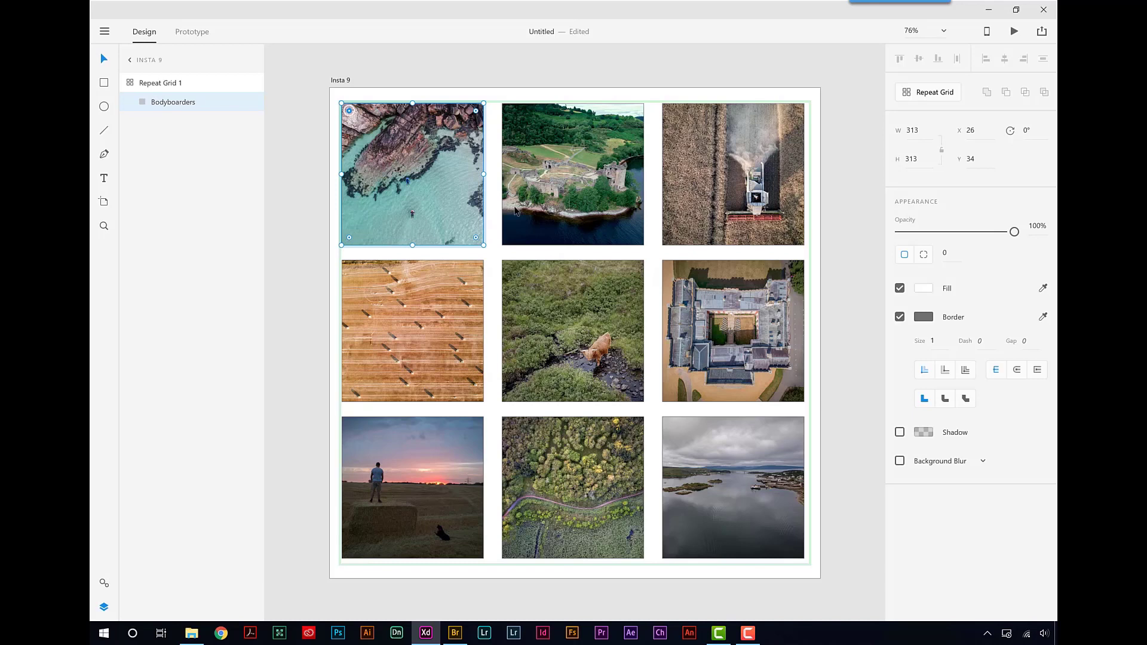
mouse_move(349, 111)
mouse_down()
mouse_move(360, 121)
mouse_move(350, 111)
mouse_up()
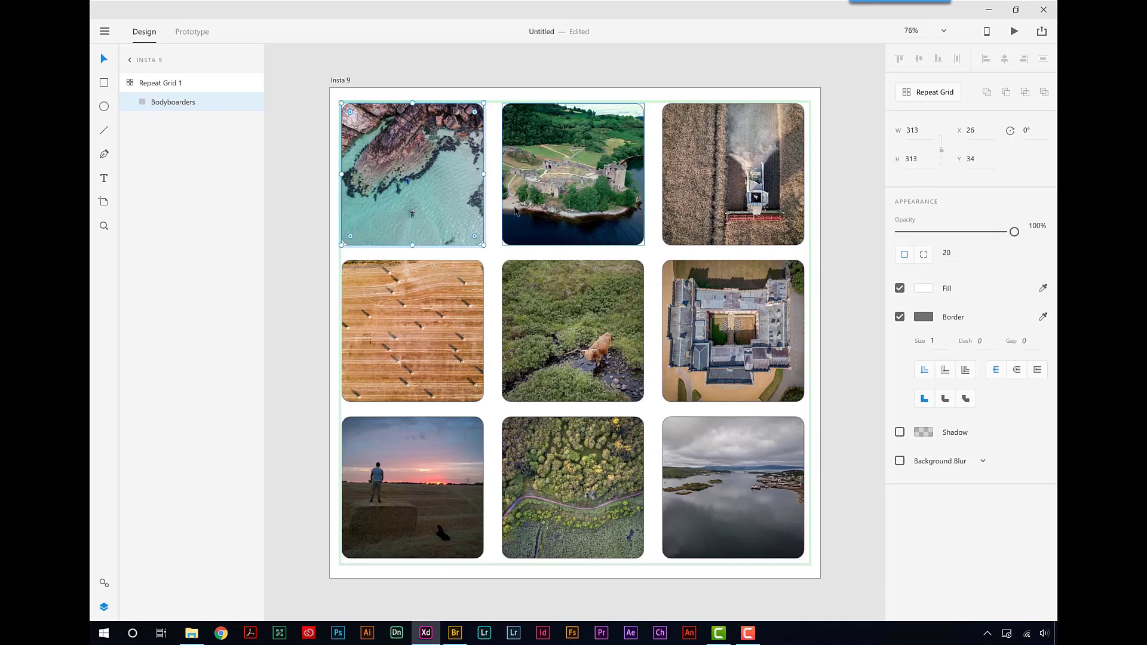
key(Escape)
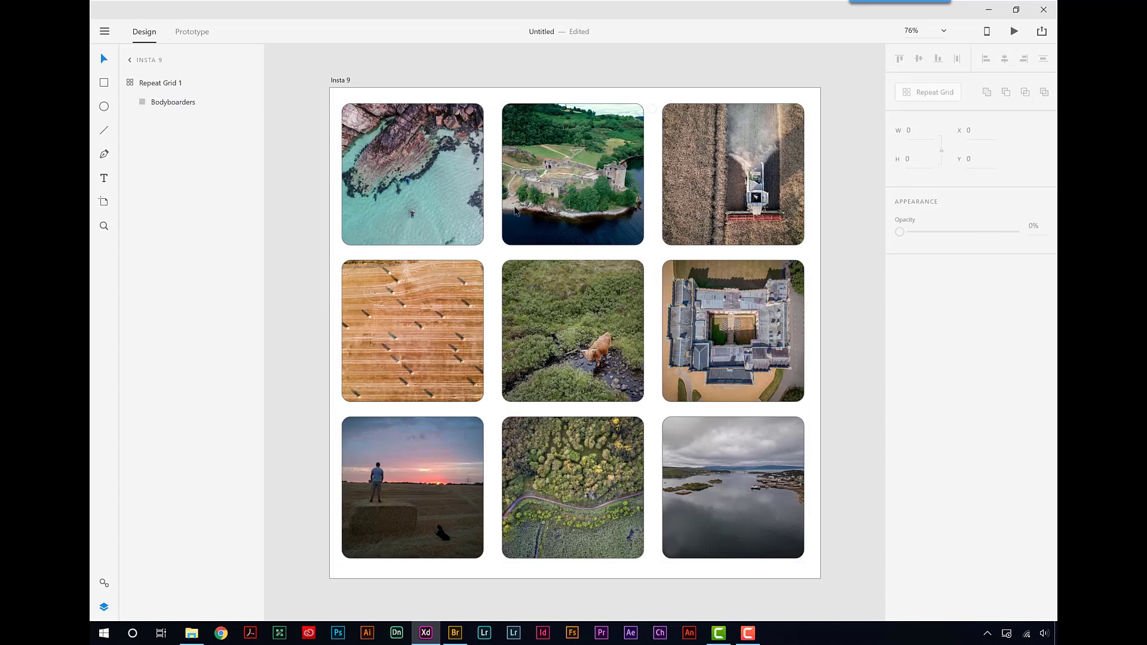
- Narrow Repeat Grid 1's column and row gaps to 1009 × 980 and nudge it to X 36, Y 50
key(Escape)
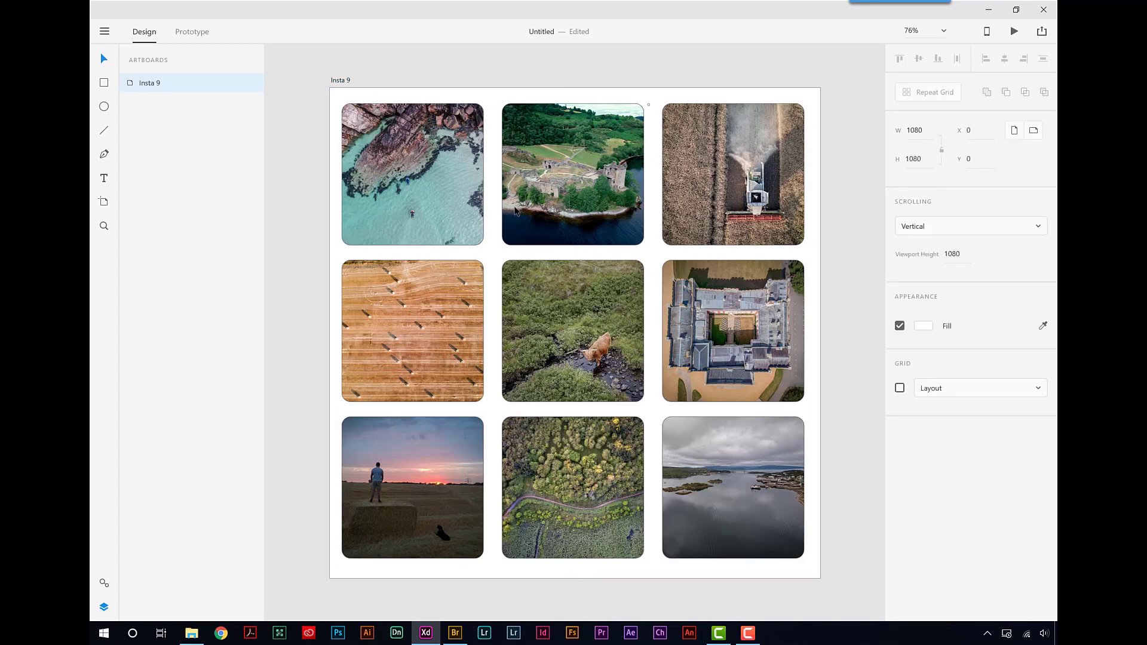
key(Escape)
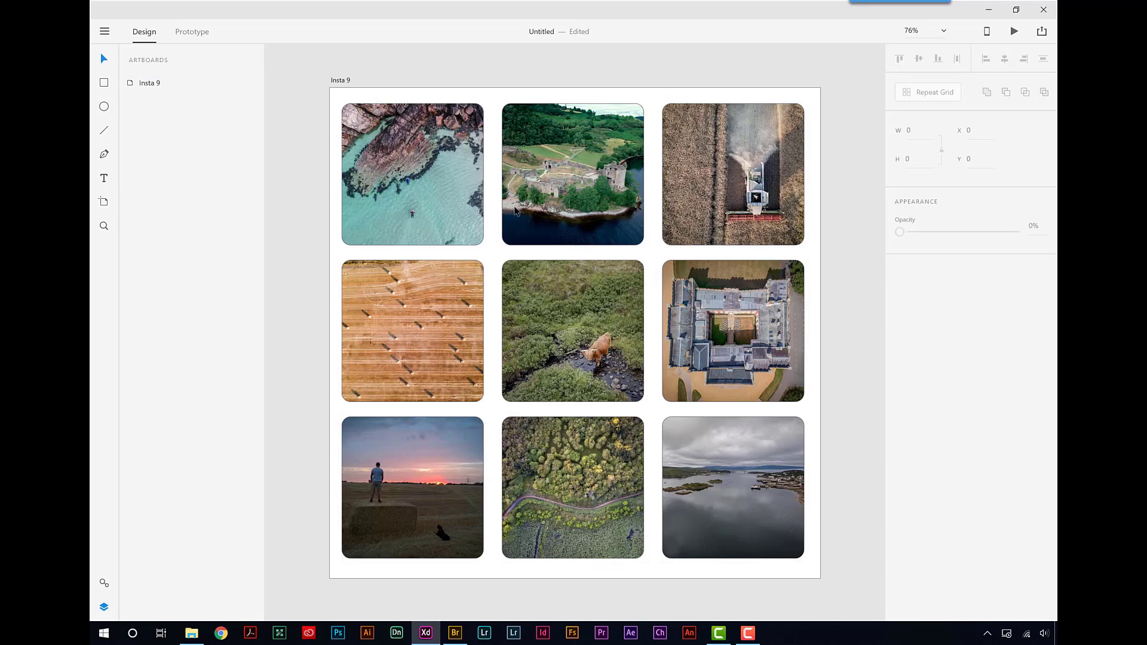
click(515, 211)
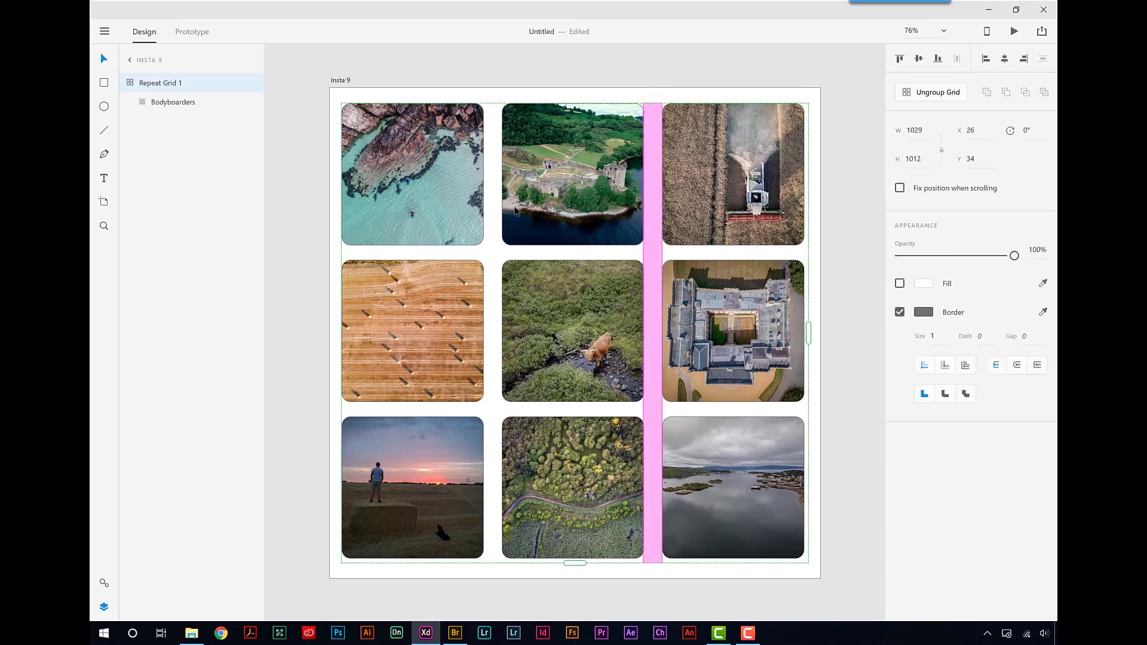
drag(651, 142, 645, 142)
drag(586, 251, 585, 243)
key(shift+m)
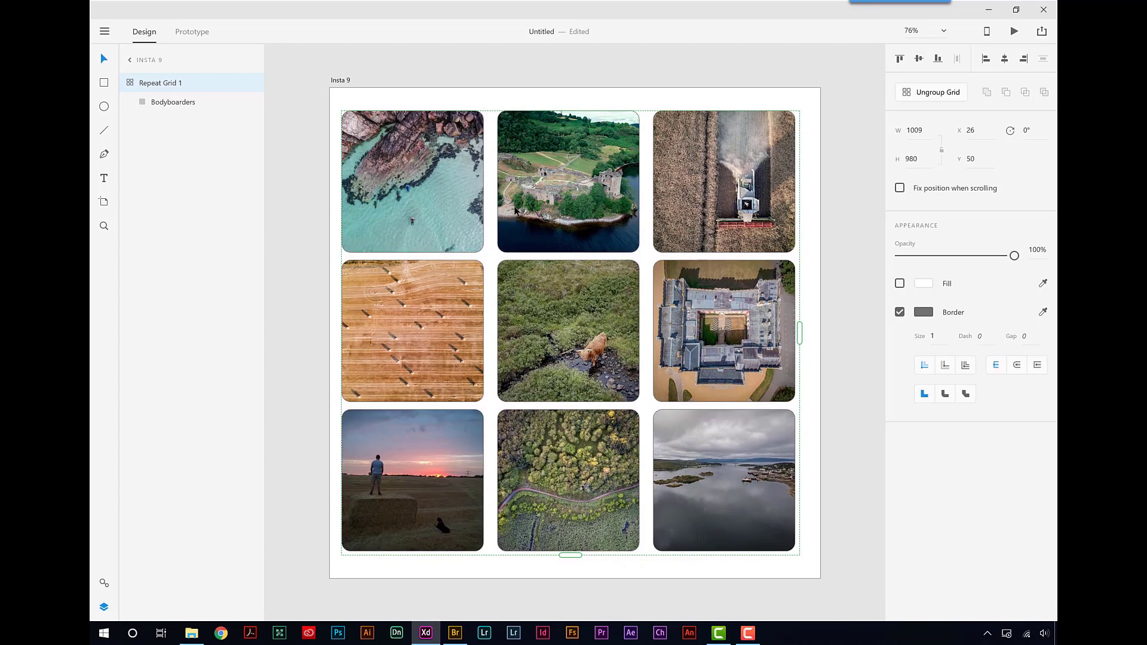
key(Right)
key(Right)
key(Right)
key(Right)
key(Right)
key(Right)
key(Right)
key(Right)
key(Right)
key(Right)
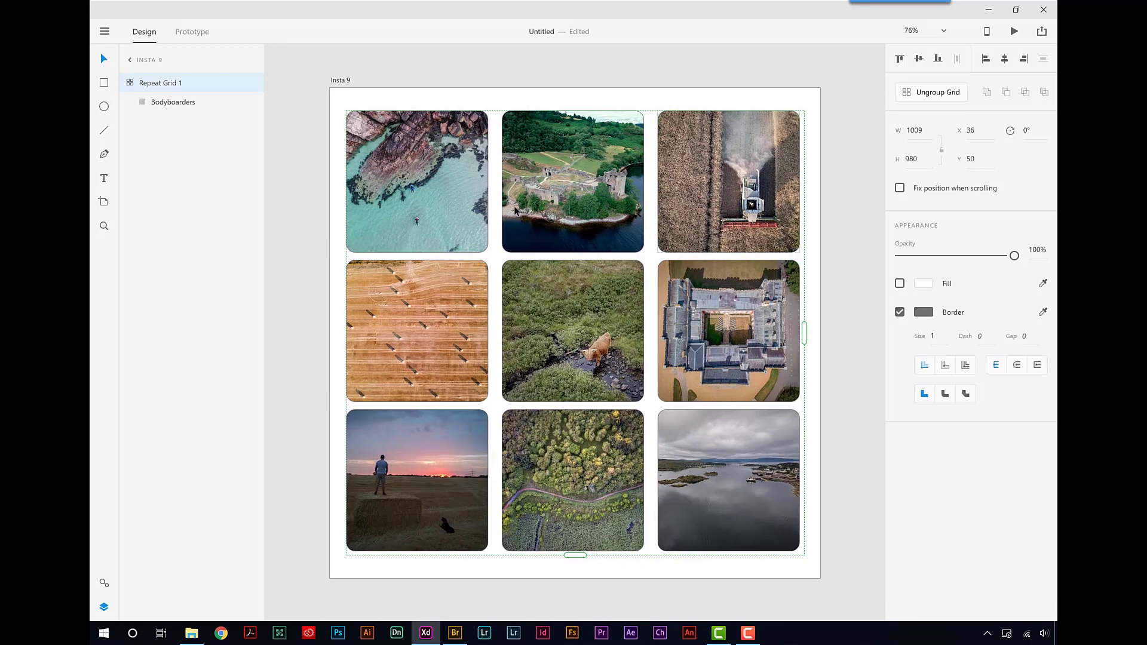
- Export all artboards as JPG into the existing Nine folder, then switch to Bridge
key(alt+f)
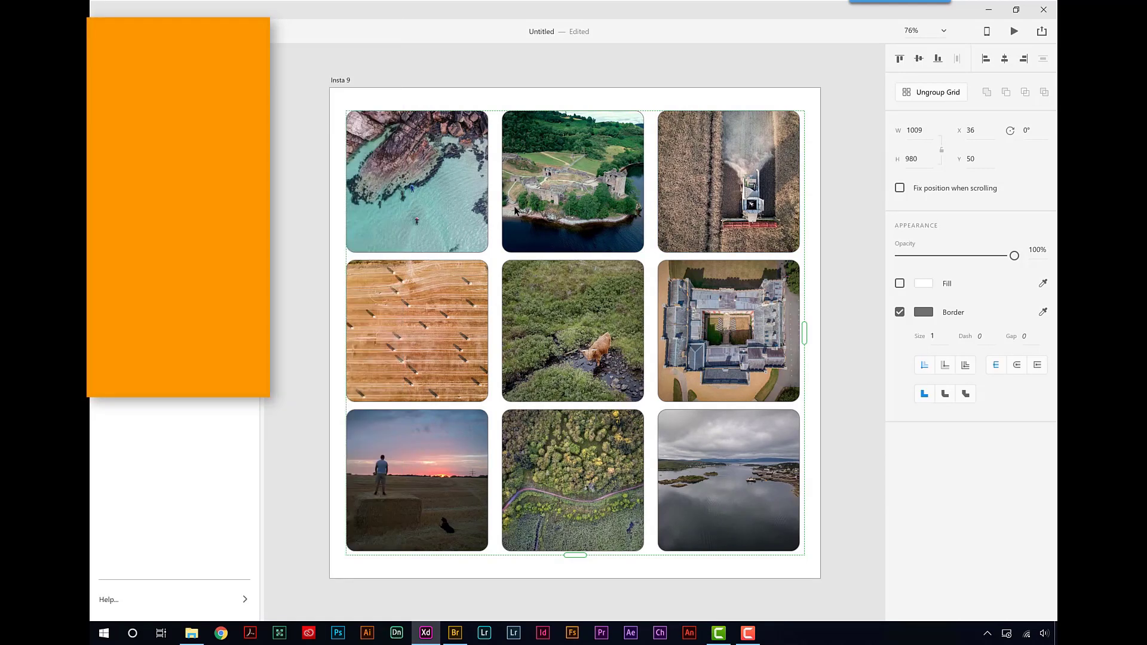
key(Right)
key(Down)
key(Down)
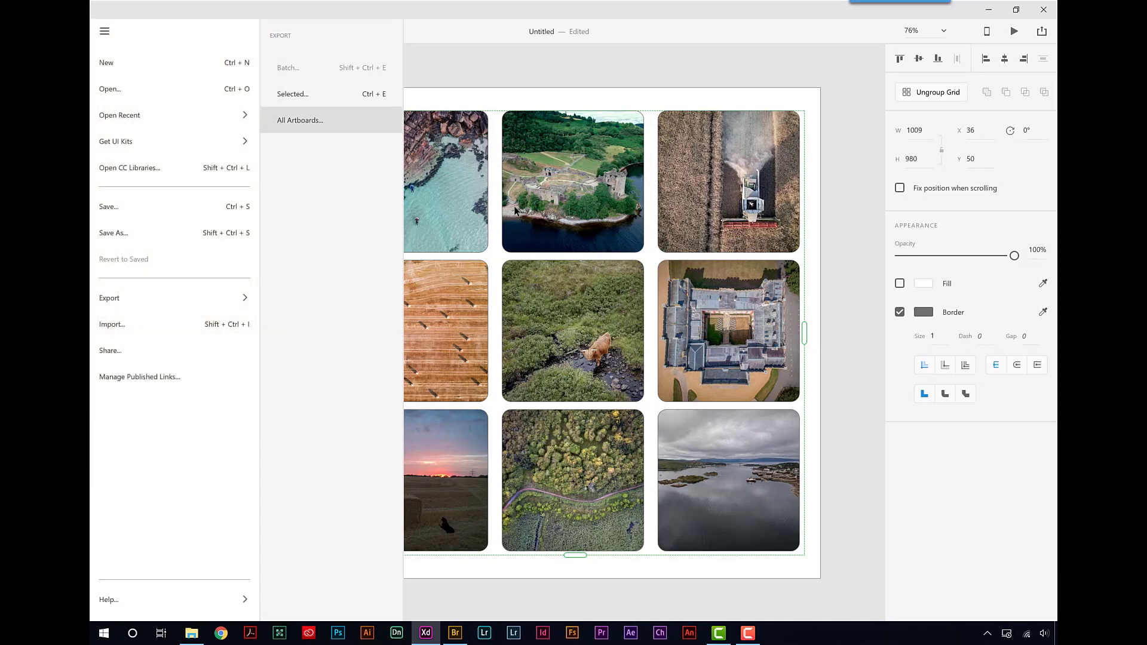
key(Return)
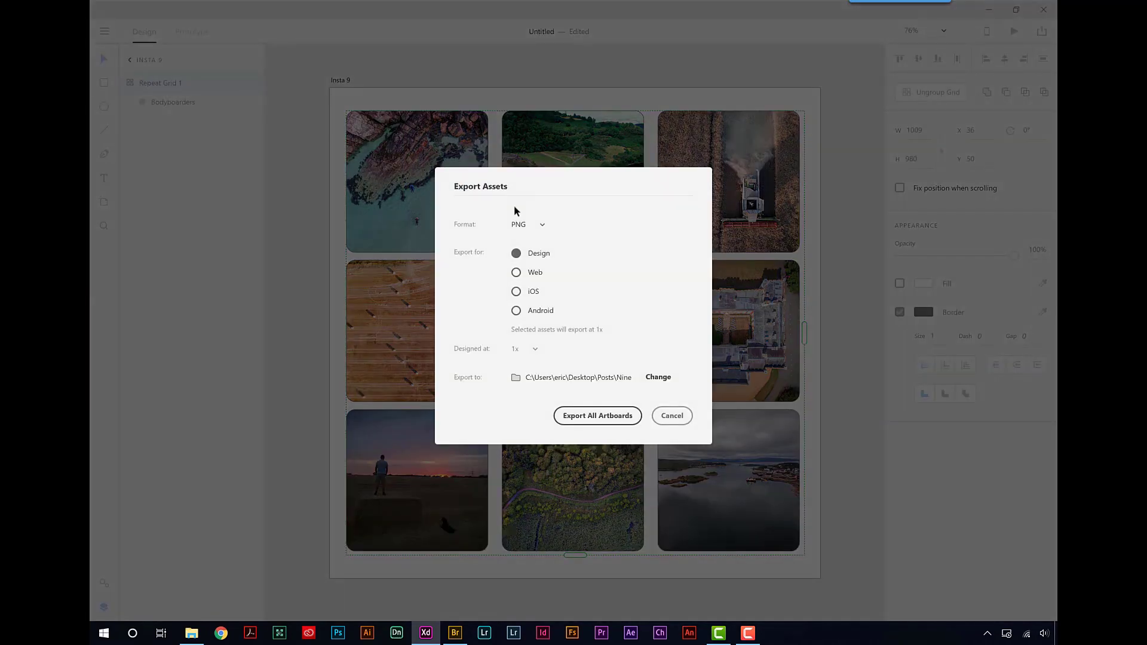
click(518, 224)
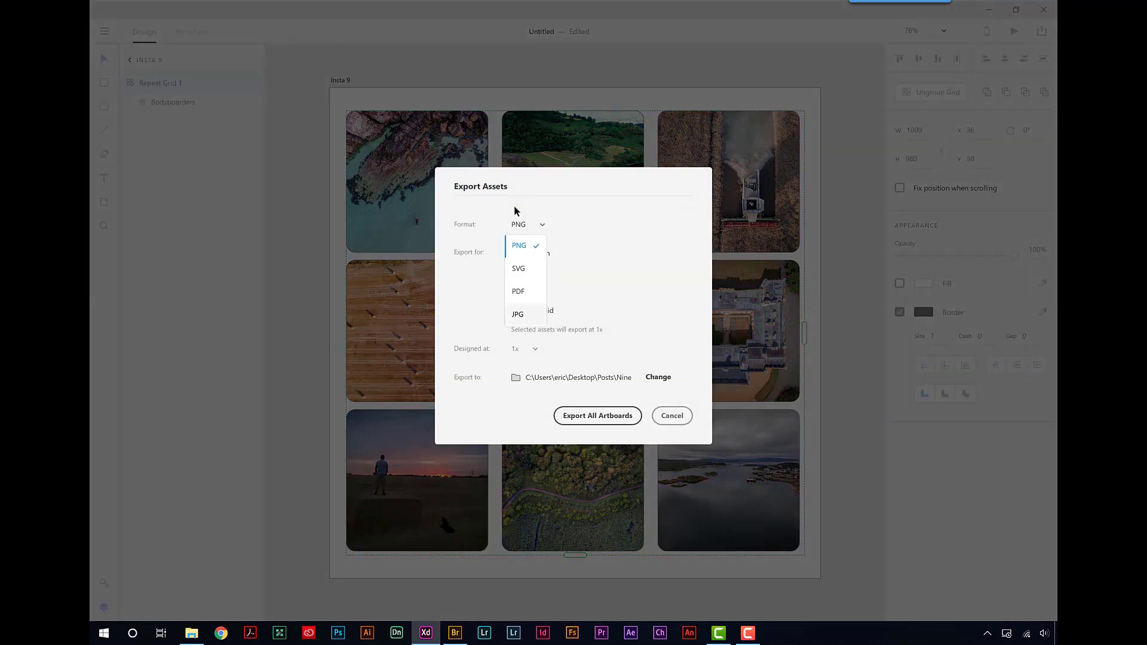
key(Return)
key(Tab)
key(Tab)
click(659, 369)
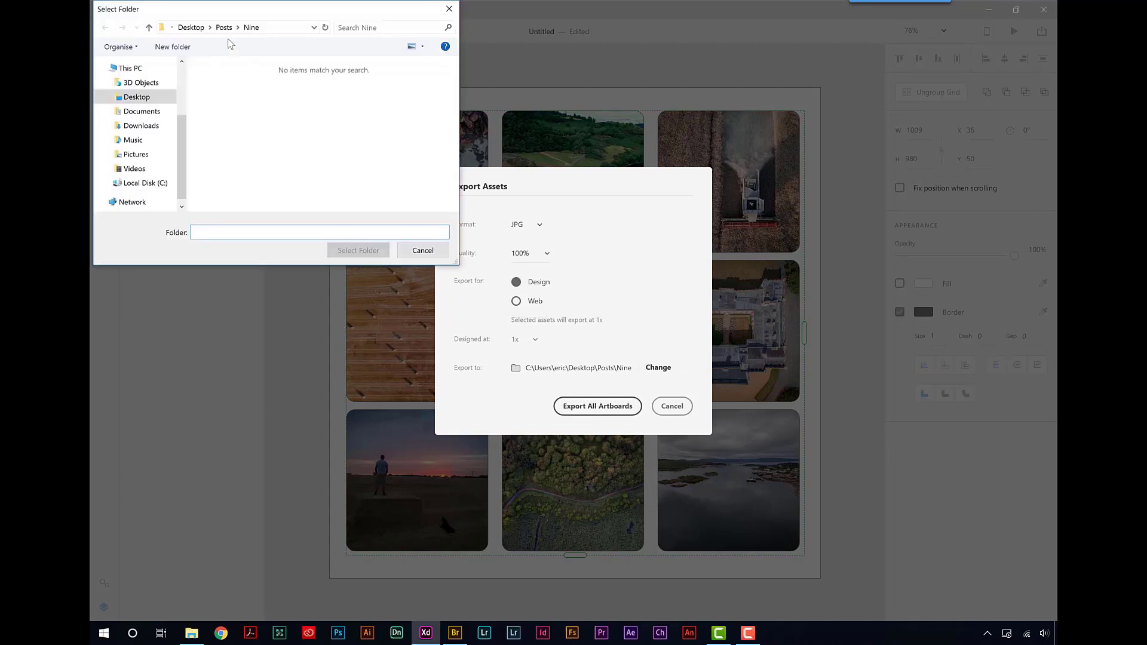
click(422, 251)
key(Return)
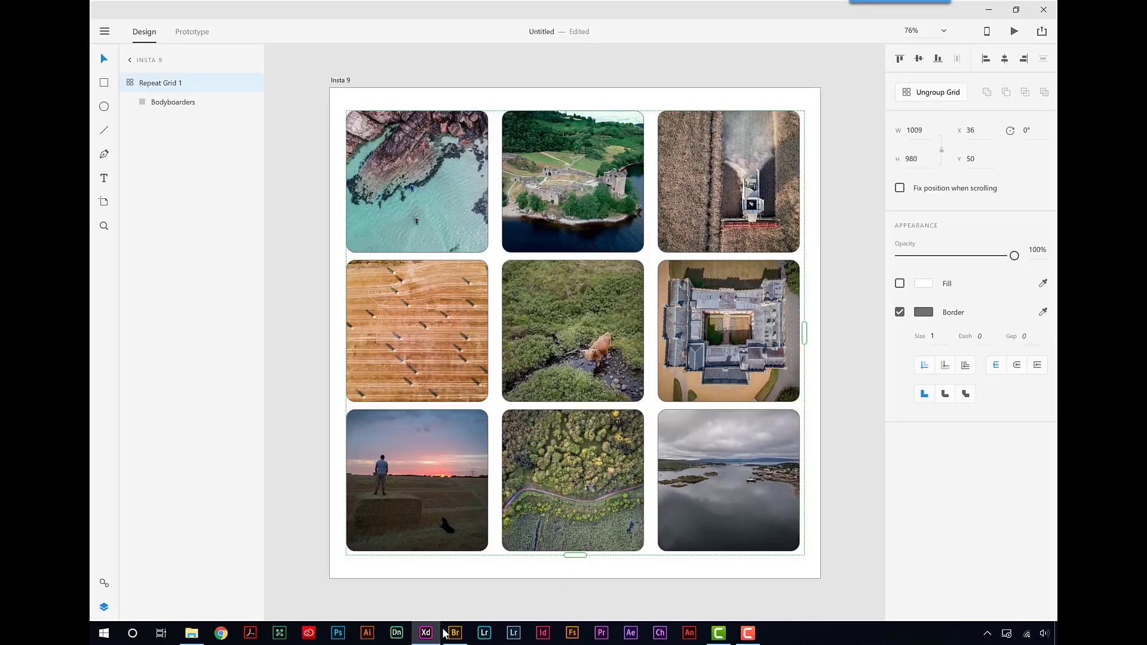
click(455, 632)
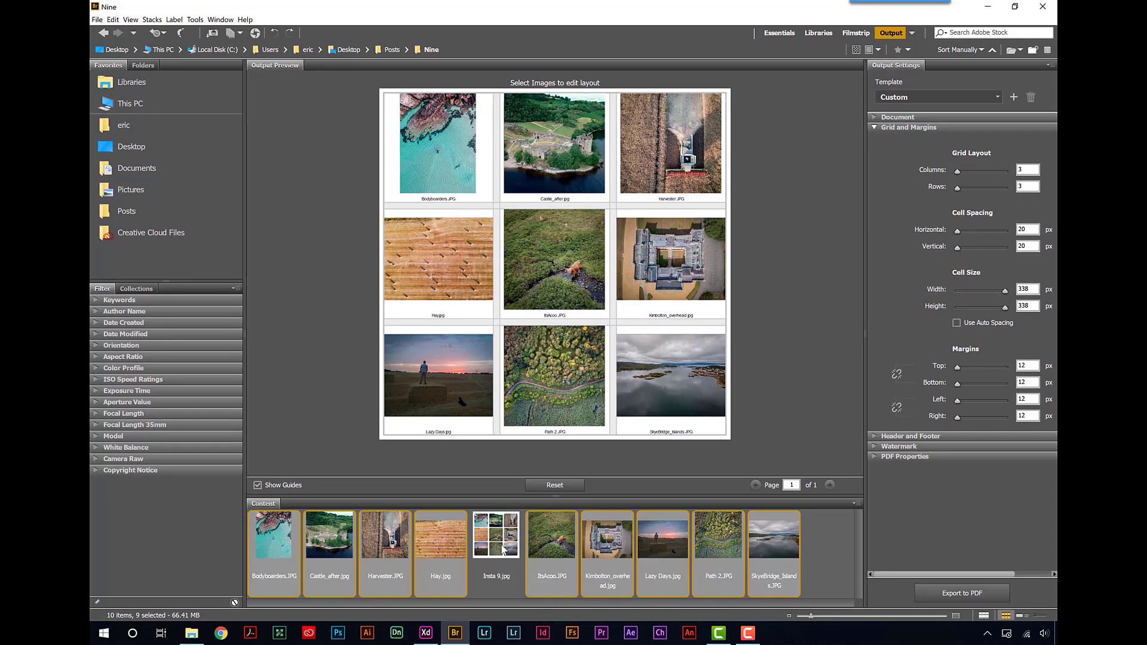
- Select Insta 9.jpg, switch Bridge to the Filmstrip workspace and maximize the window
click(502, 550)
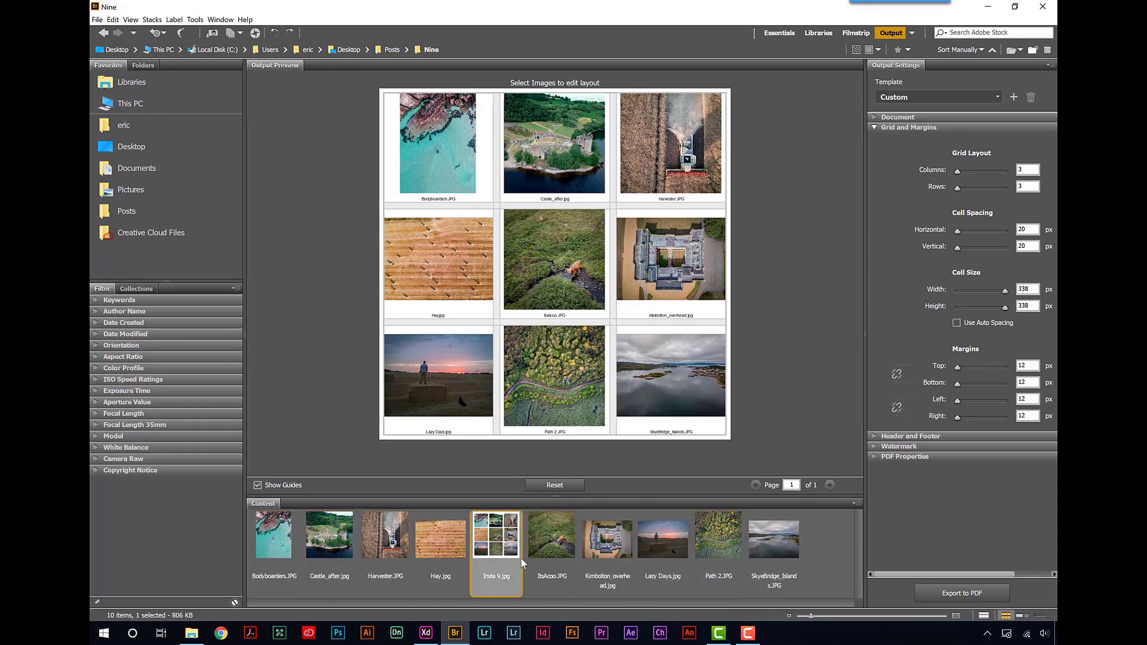
click(854, 36)
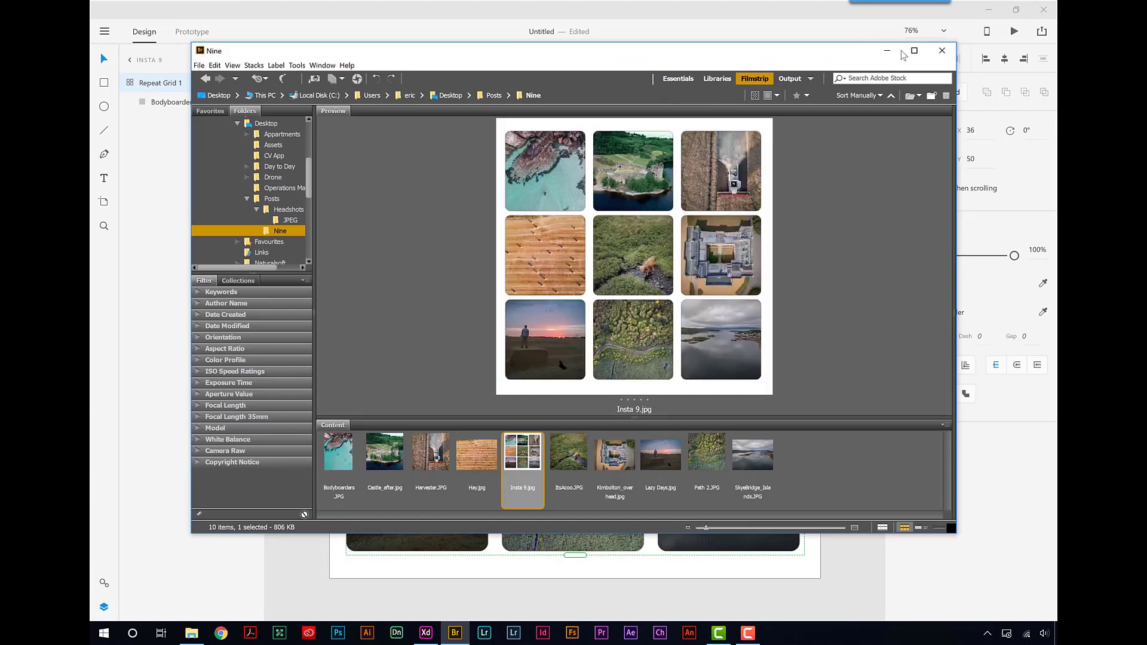
click(914, 50)
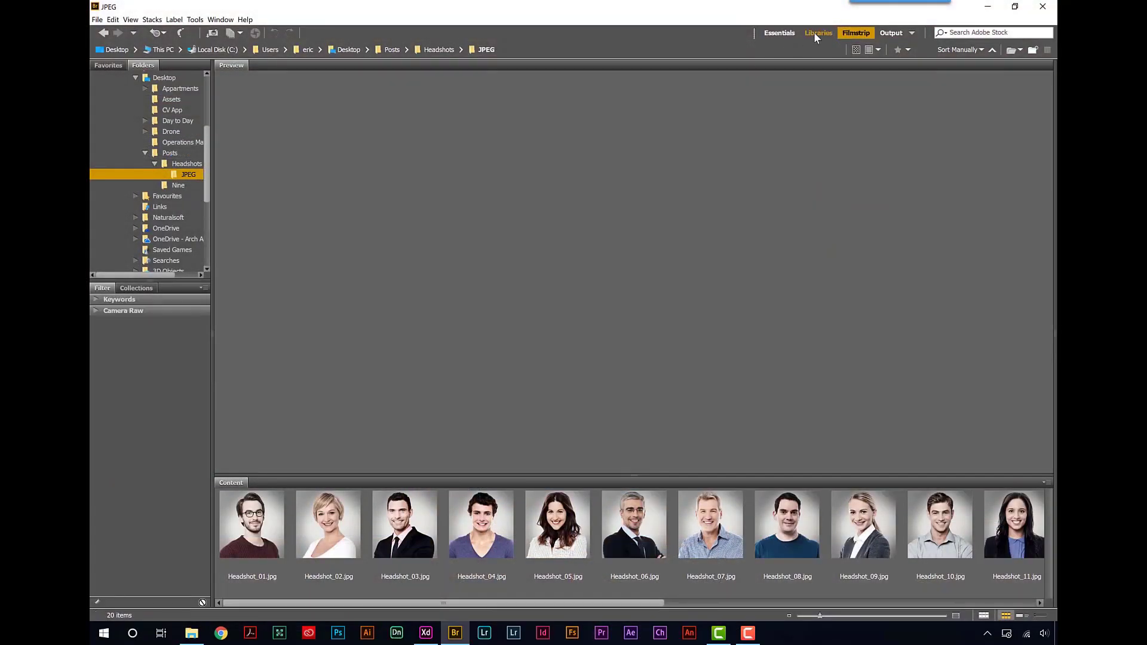
- Switch Bridge through Libraries to the Essentials workspace to grid the 20 headshots
click(815, 33)
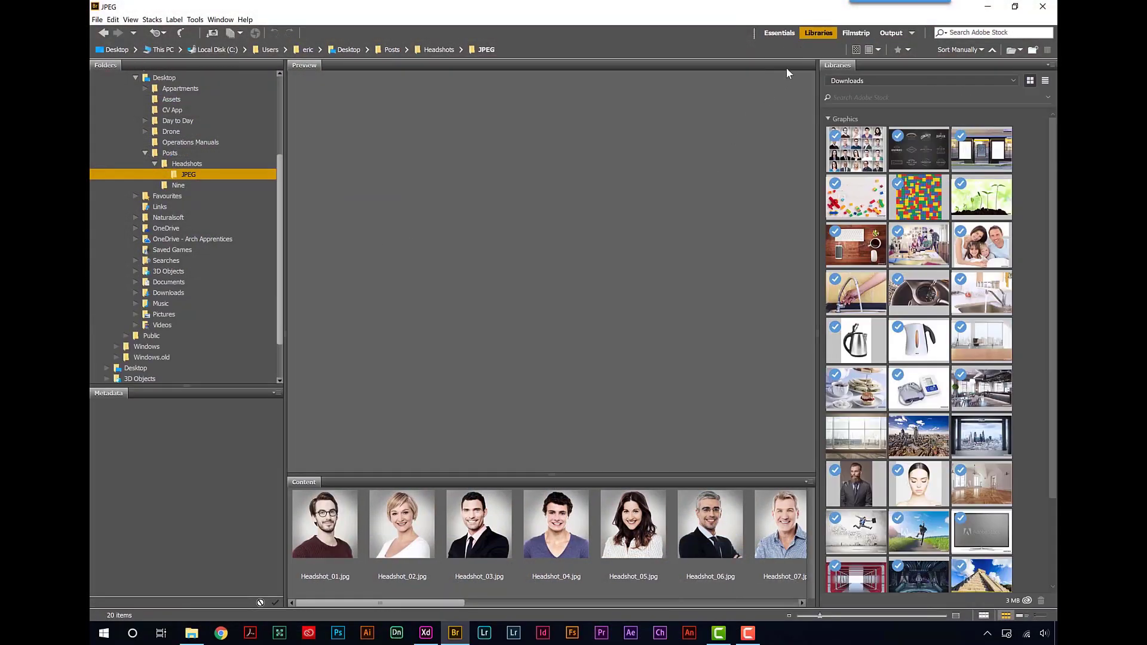
click(786, 32)
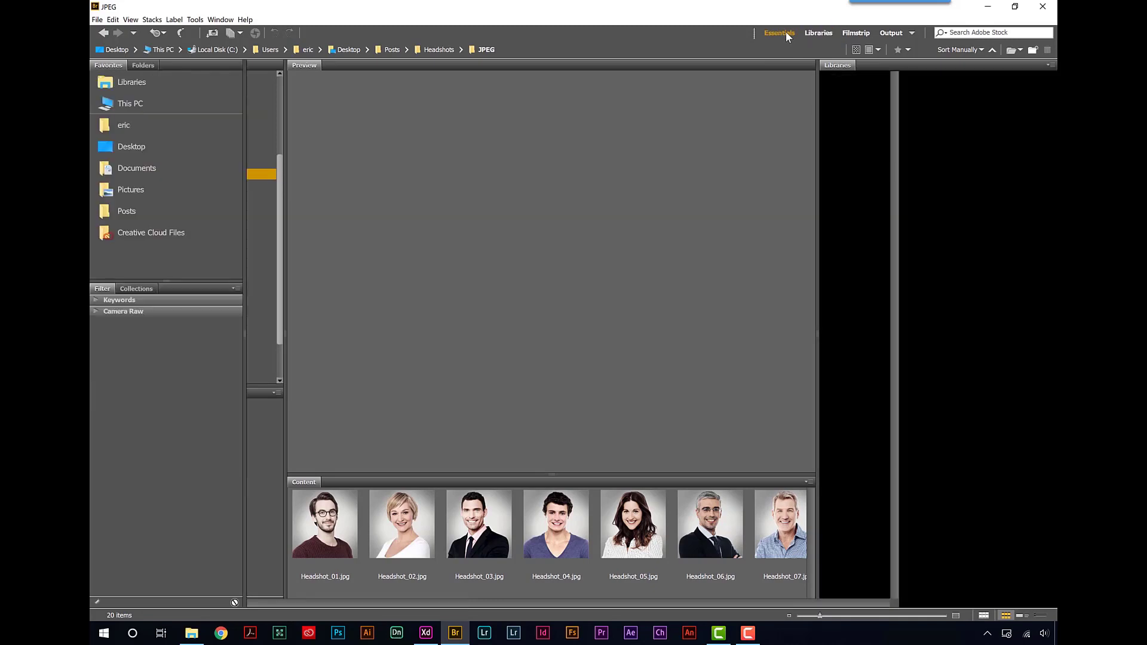